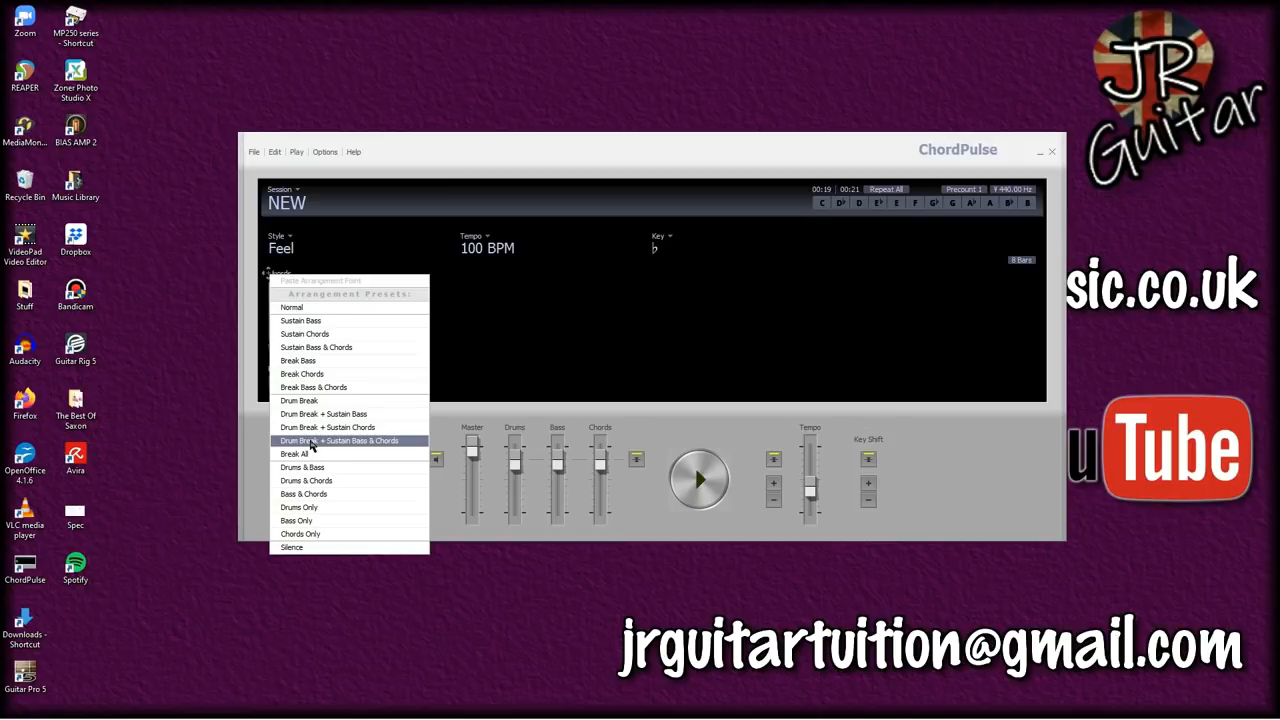
Step: Apply the Drum Break + Sustain Bass & Chords arrangement preset to page 2's C chord and set the session to Repeat Off
{"action": "left_click", "coordinate": [311, 444]}
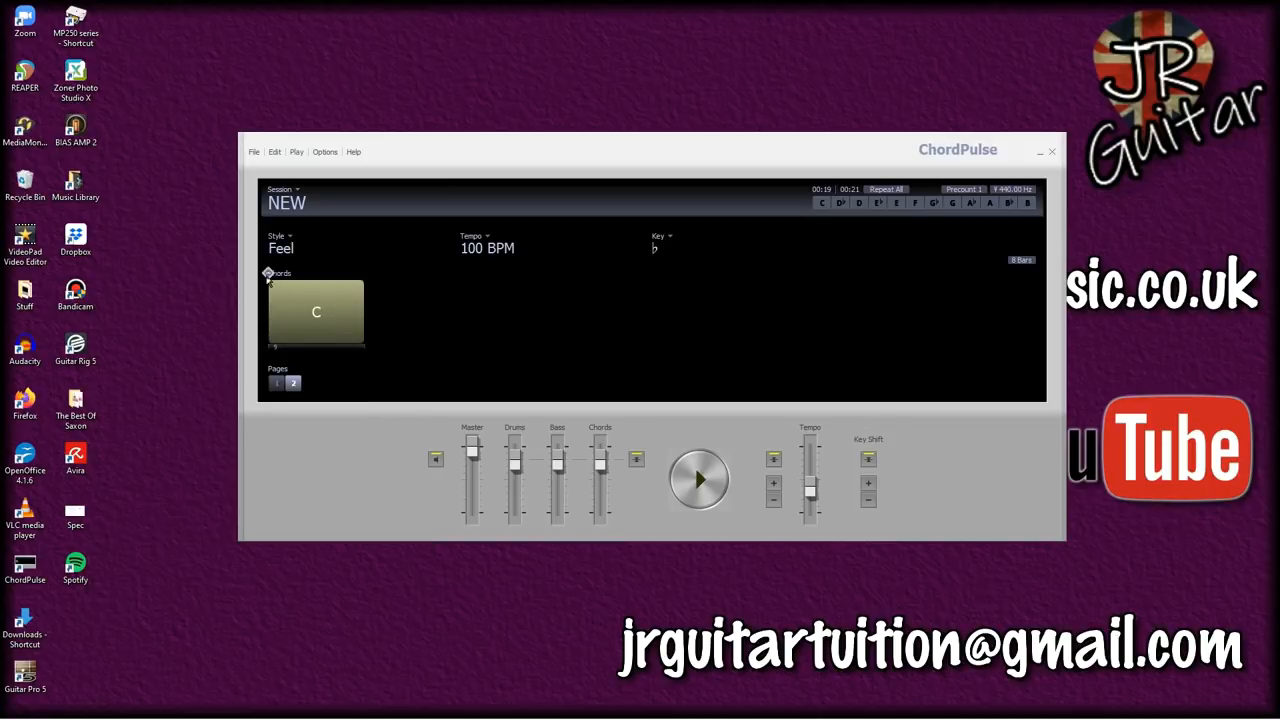
{"action": "left_click", "coordinate": [883, 192]}
{"action": "left_click", "coordinate": [883, 192]}
{"action": "left_click", "coordinate": [883, 192]}
{"action": "left_click", "coordinate": [883, 192]}
{"action": "left_click", "coordinate": [883, 192]}
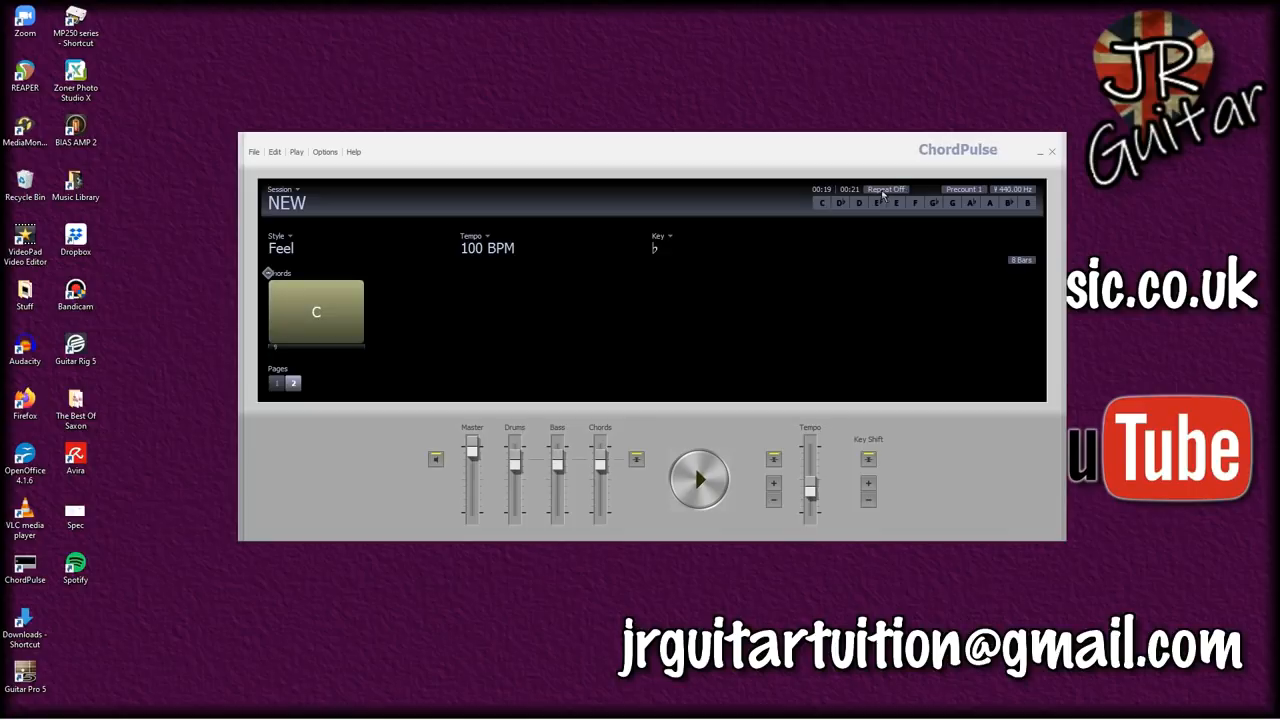
Step: Look over the chords on both pages of the session and return to page 1
{"action": "left_click", "coordinate": [276, 384]}
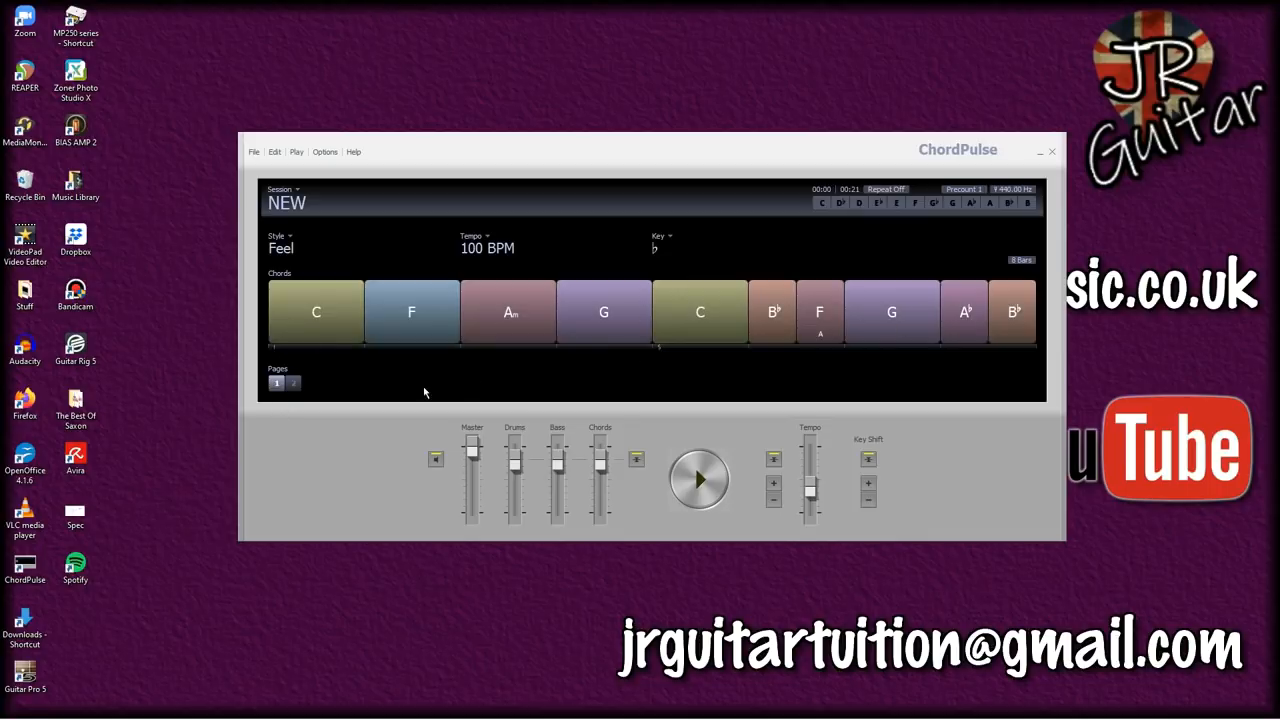
{"action": "left_click", "coordinate": [294, 384]}
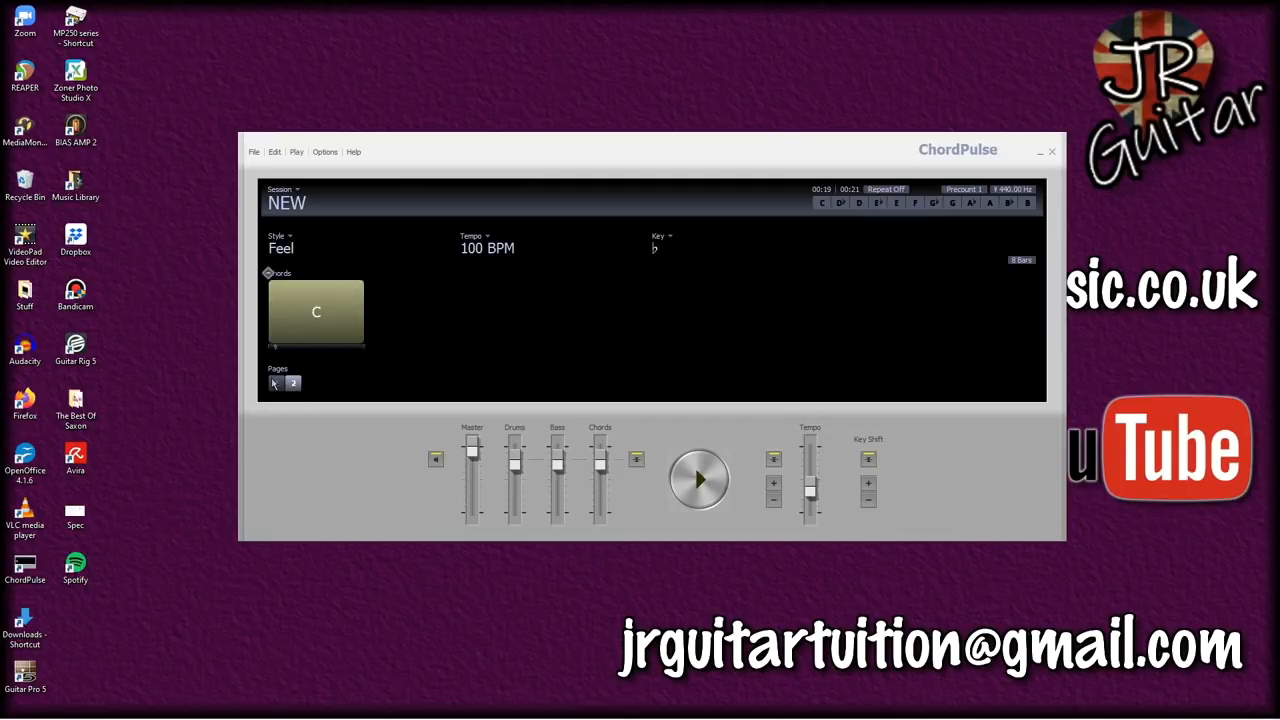
{"action": "left_click", "coordinate": [276, 383]}
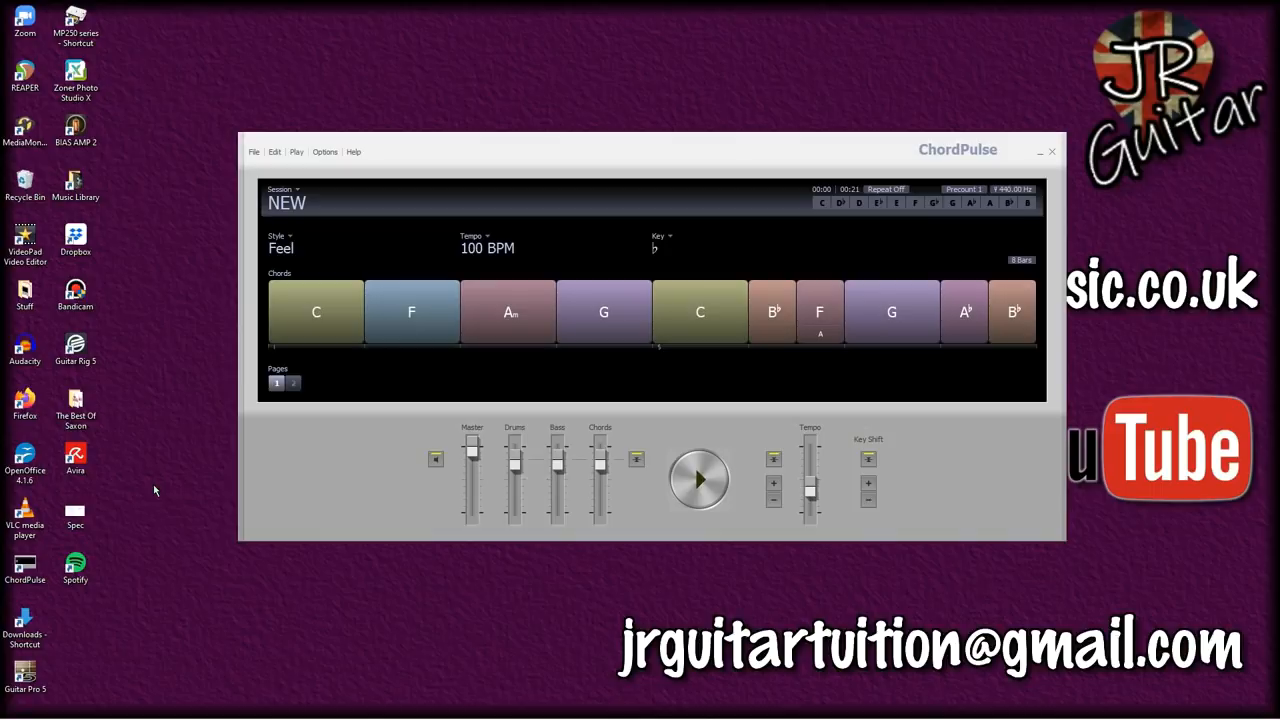
Step: Open Audacity and set the audio host to Windows WASAPI
{"action": "mouse_move", "coordinate": [186, 700]}
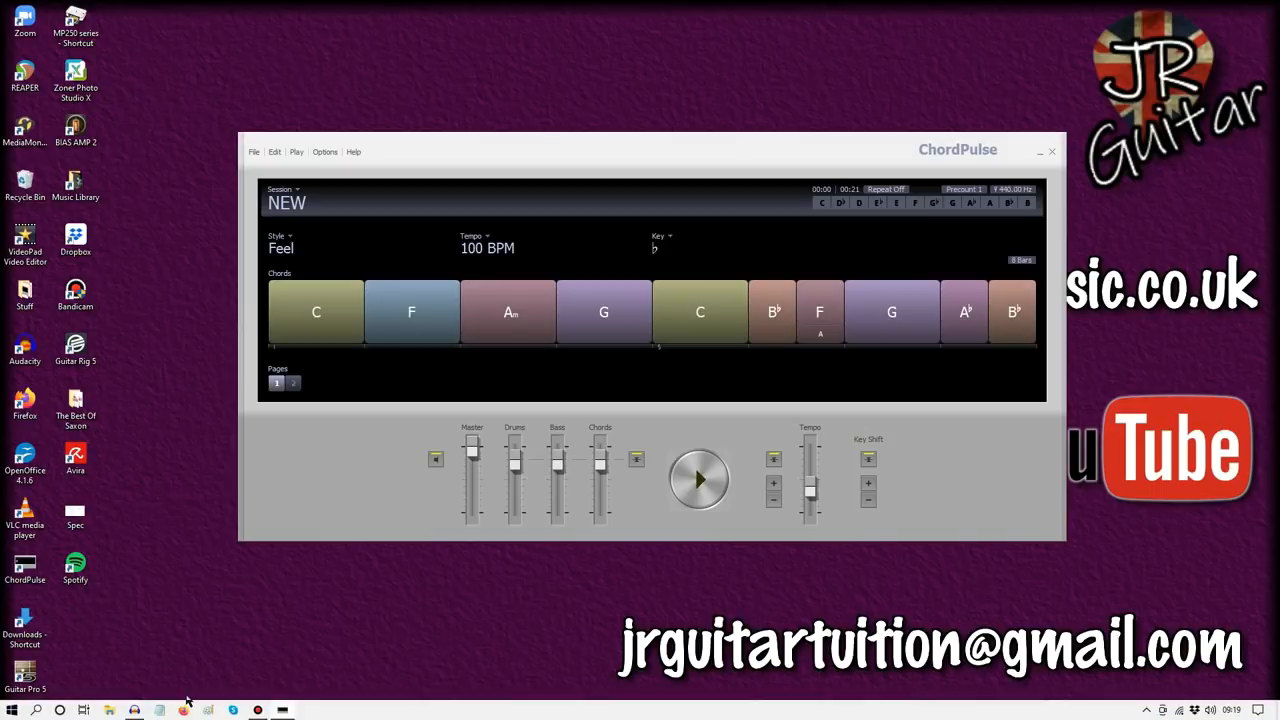
{"action": "double_click", "coordinate": [25, 350]}
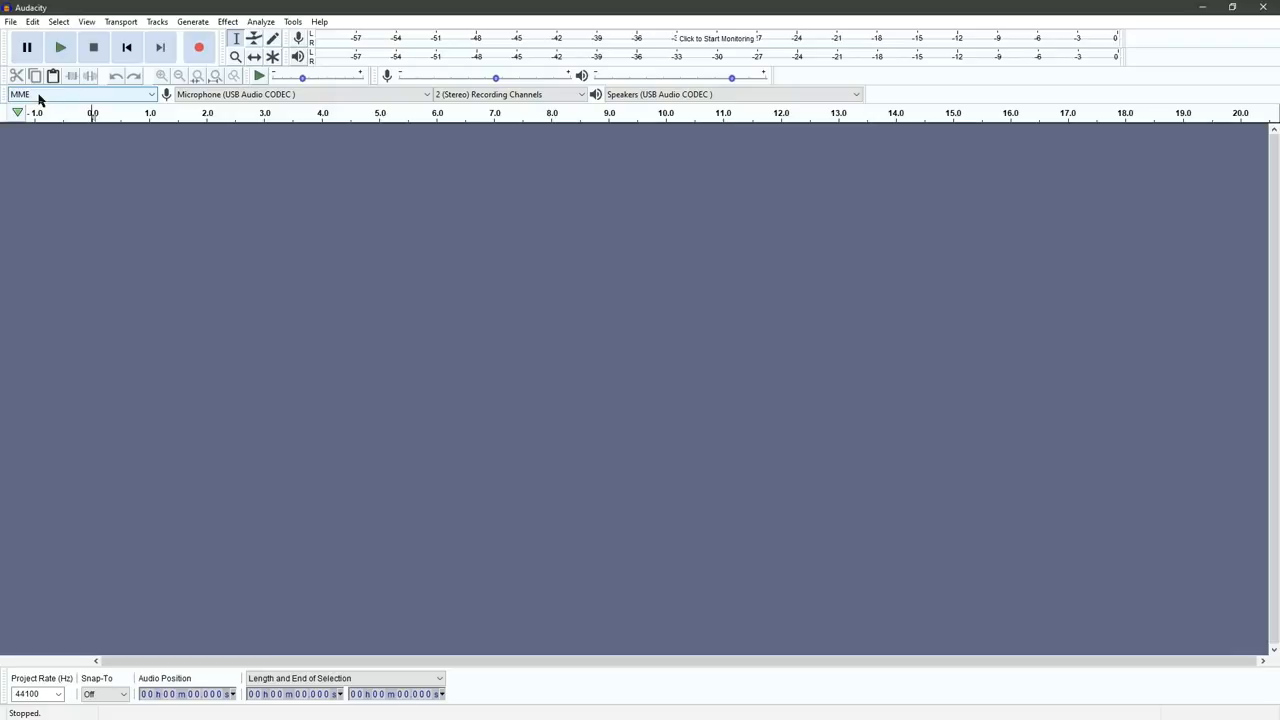
{"action": "left_click", "coordinate": [151, 100]}
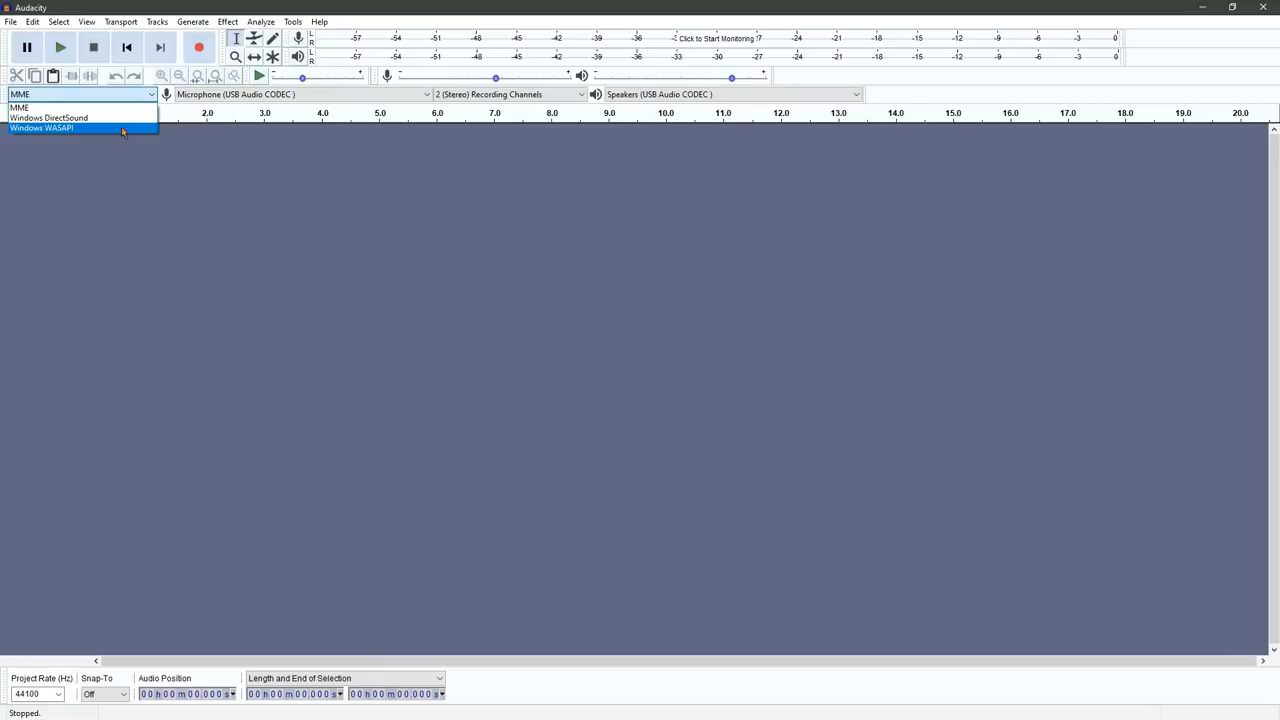
{"action": "left_click", "coordinate": [121, 127]}
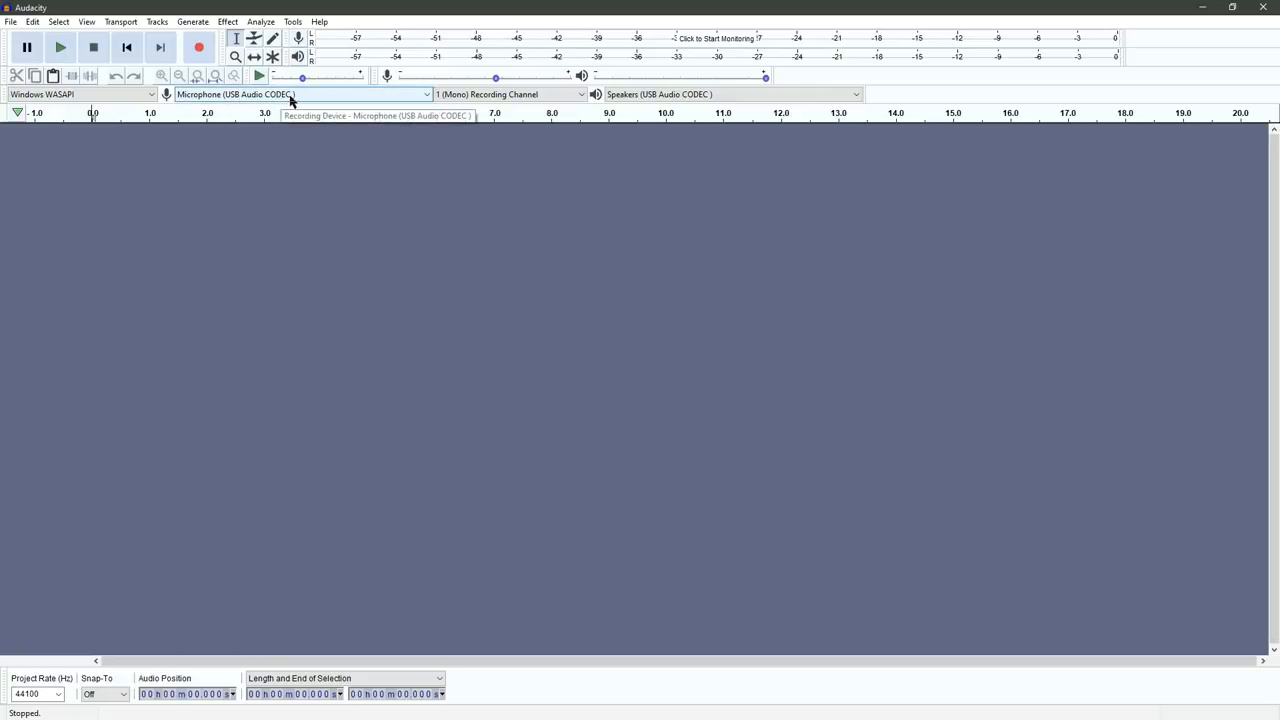
Step: Set the recording device to Speakers (USB Audio CODEC) (loopback) with 2 (Stereo) Recording Channels
{"action": "left_click", "coordinate": [427, 95]}
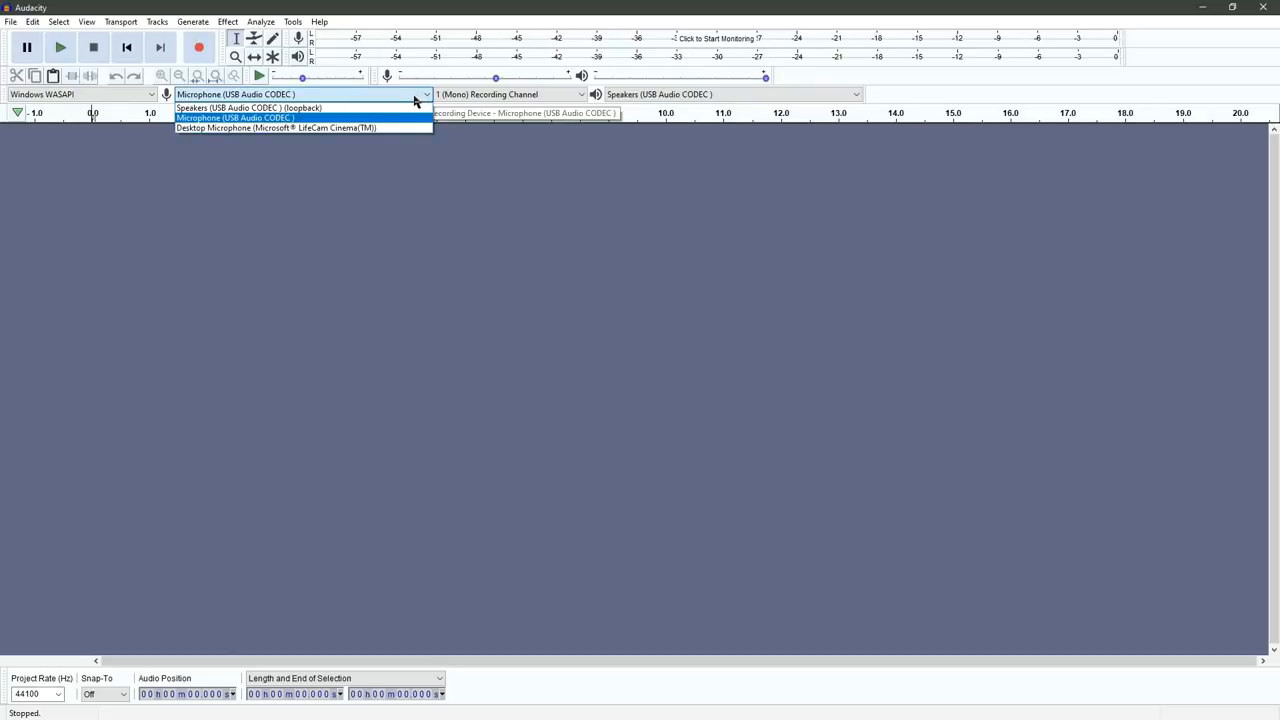
{"action": "left_click", "coordinate": [321, 109]}
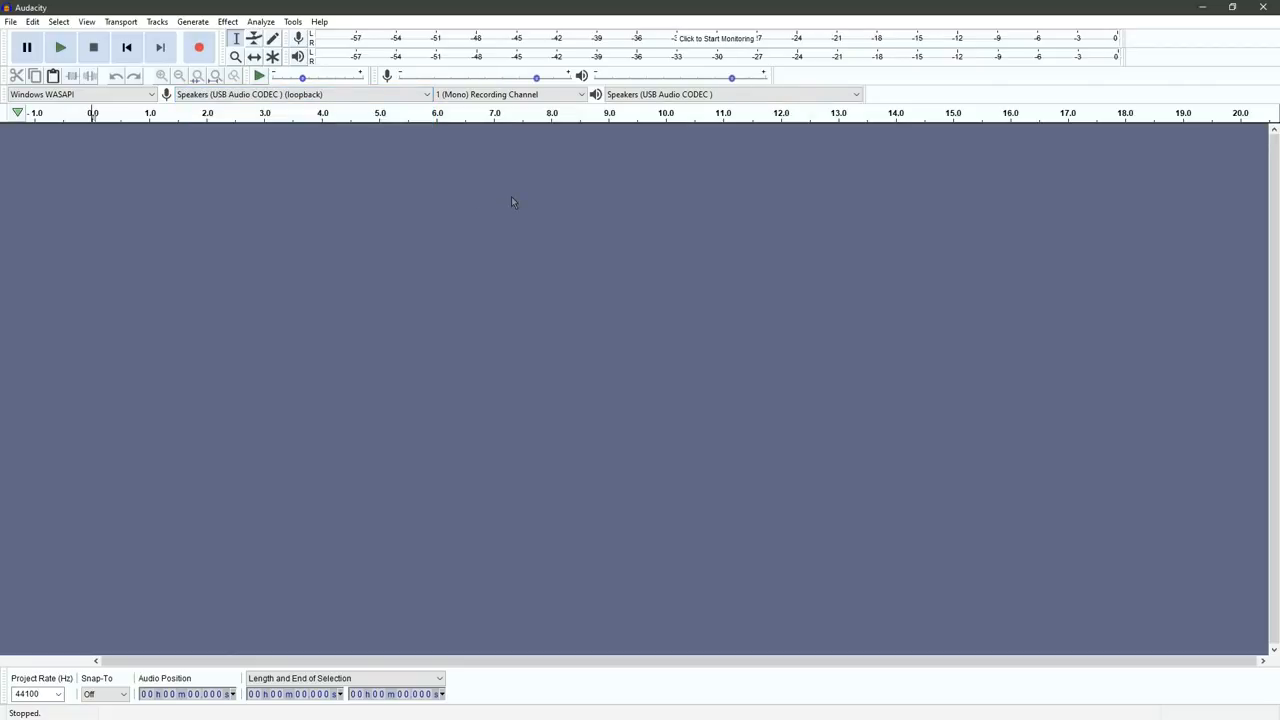
{"action": "left_click", "coordinate": [581, 97]}
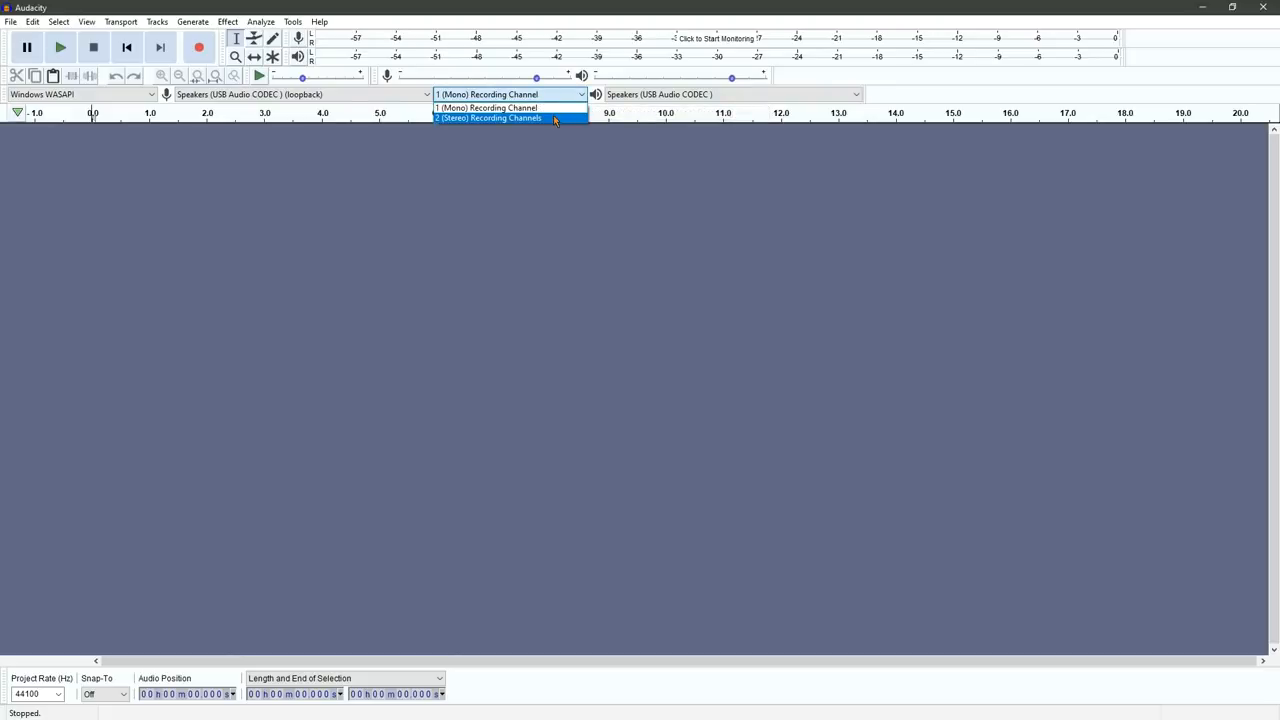
{"action": "left_click", "coordinate": [555, 118]}
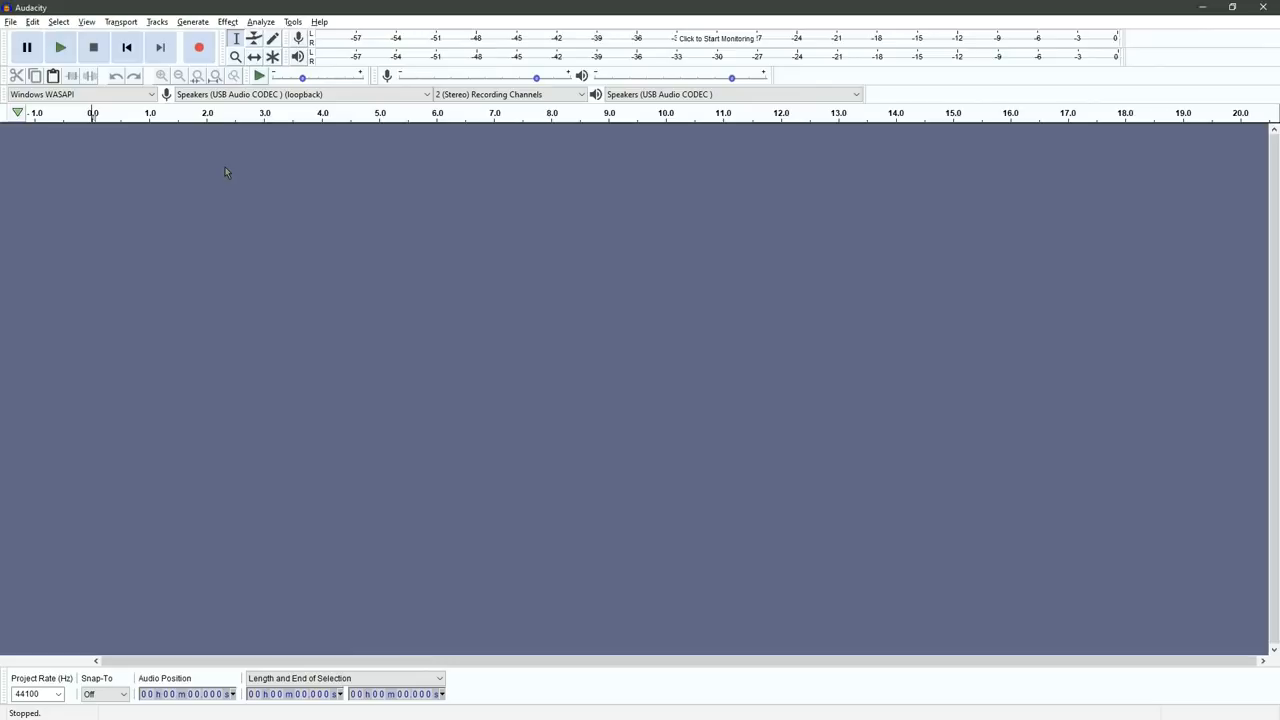
Step: Switch to ChordPulse, move its window lower so it stays clear of Audacity's controls, and return to Audacity
{"action": "key", "text": "alt+Tab"}
{"action": "left_click_drag", "start_coordinate": [444, 149], "coordinate": [483, 202]}
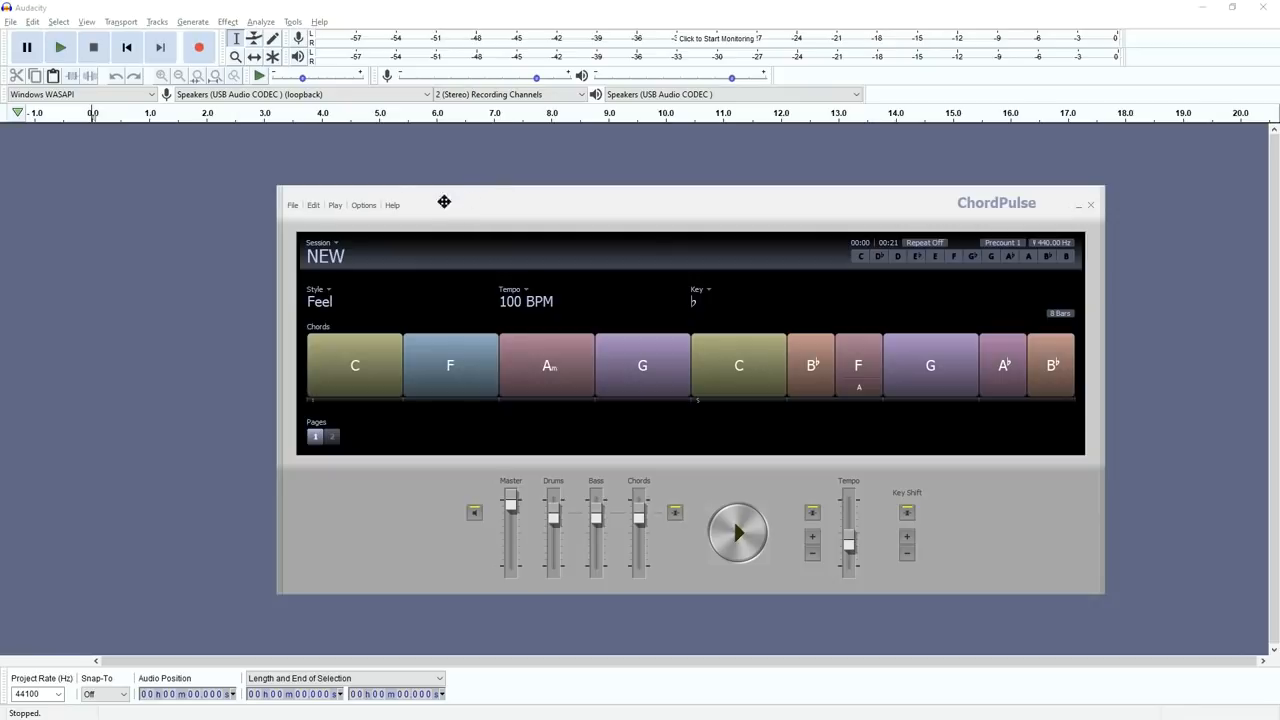
{"action": "left_click", "coordinate": [305, 6]}
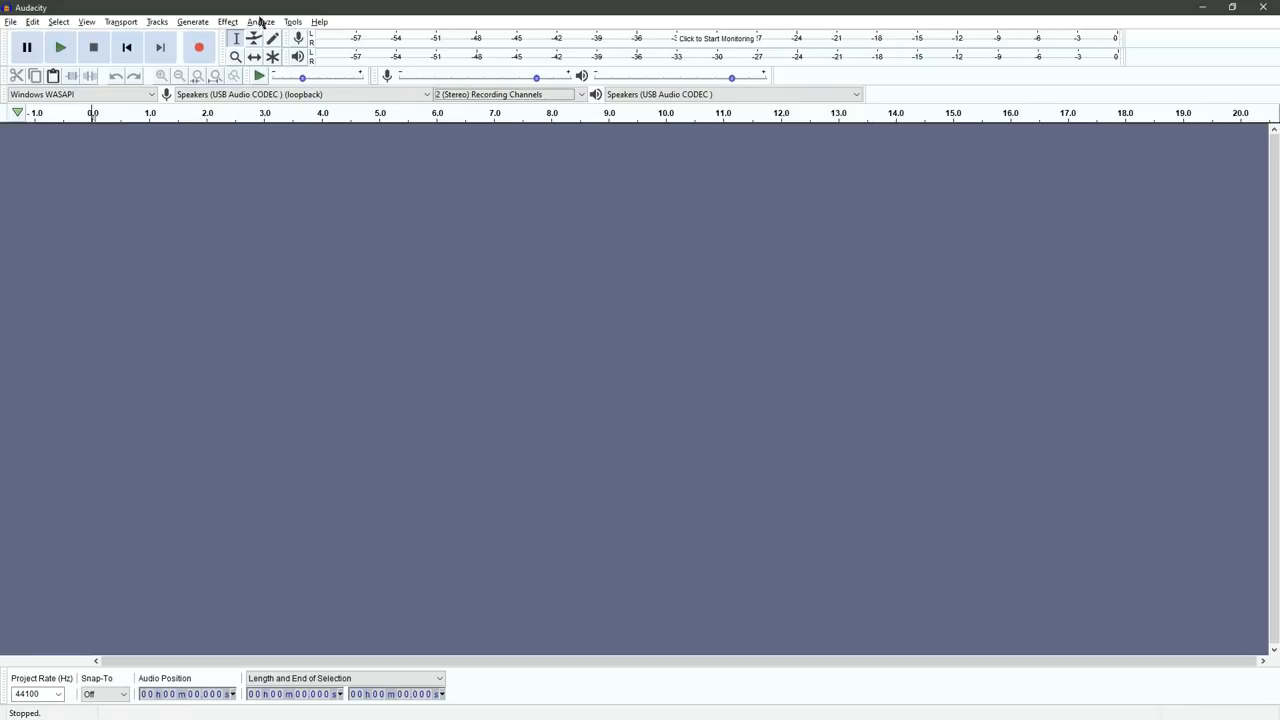
Step: Record the ChordPulse session in Audacity by playing it from page 1, stopping the recording after the final chord fades out
{"action": "left_click", "coordinate": [202, 56]}
{"action": "key", "text": "alt+Tab"}
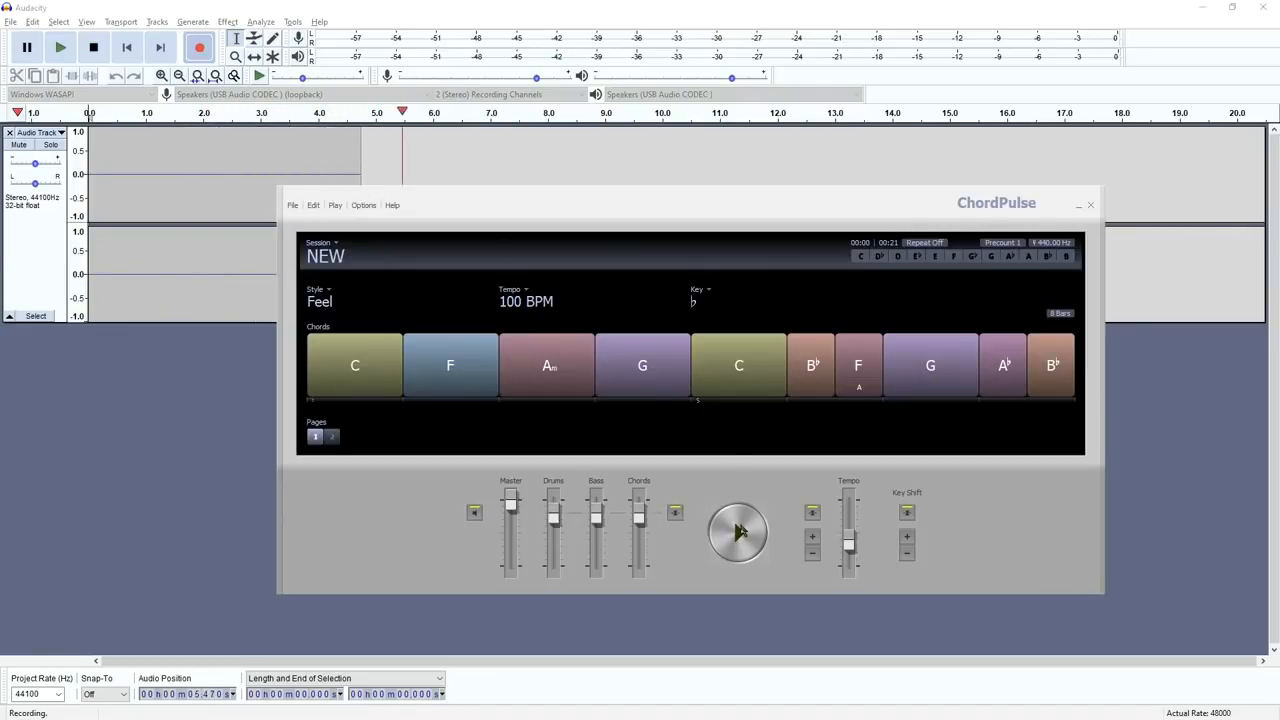
{"action": "left_click", "coordinate": [738, 531]}
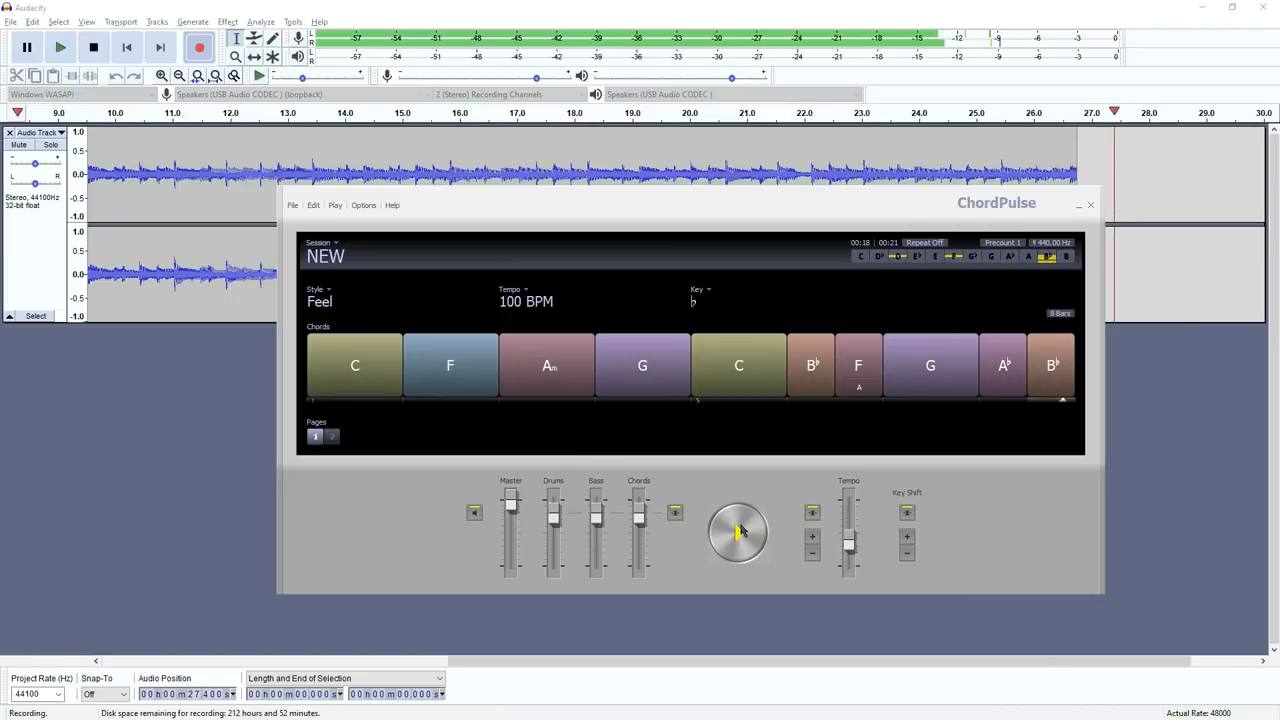
{"action": "left_click", "coordinate": [738, 531]}
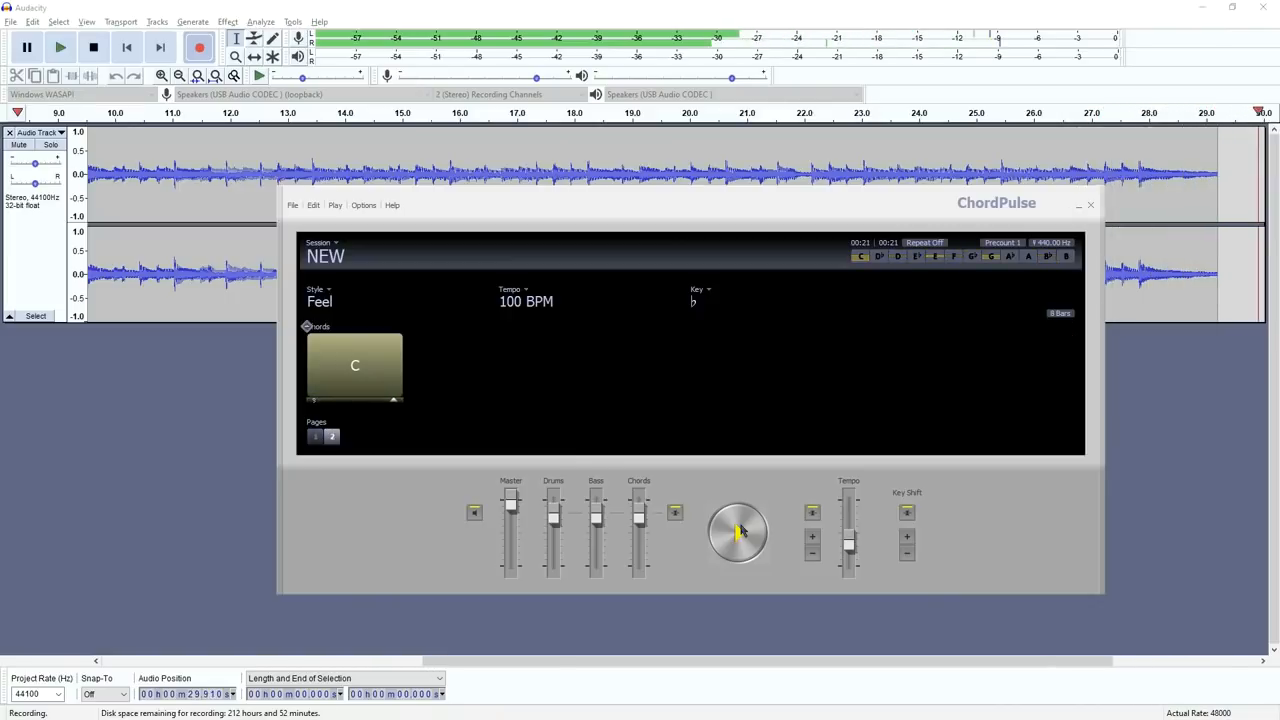
{"action": "left_click", "coordinate": [813, 6]}
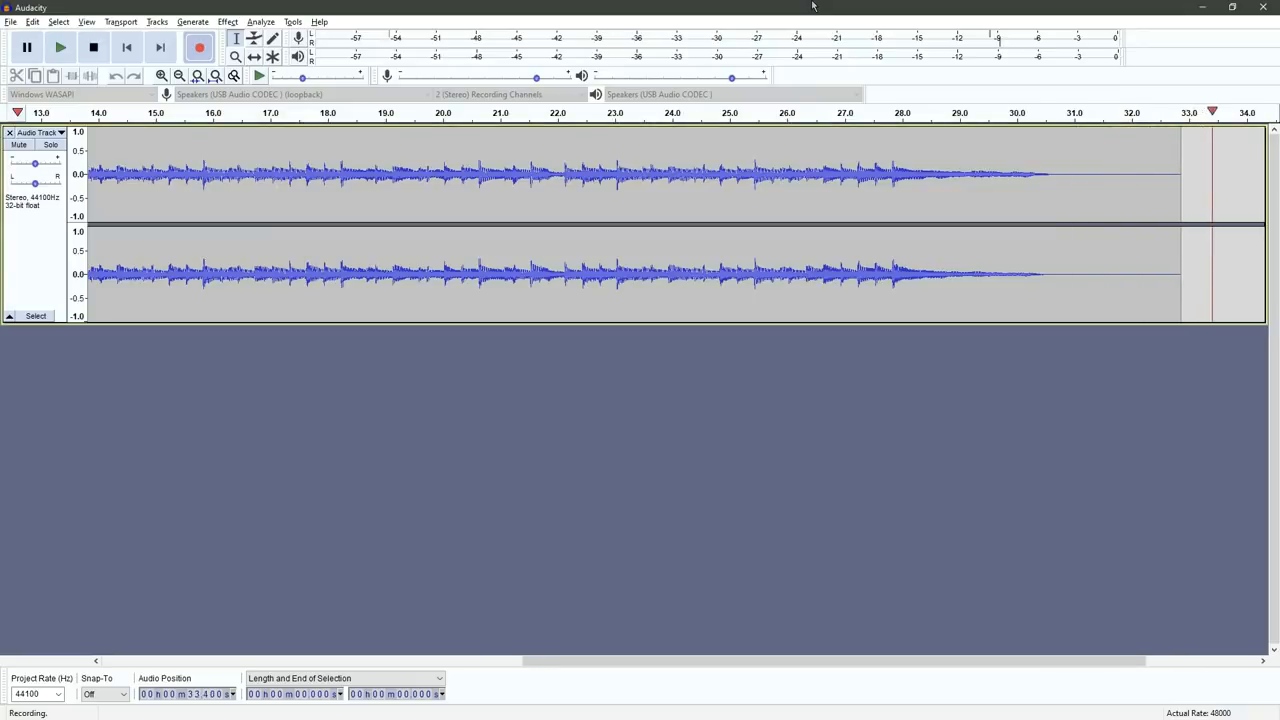
{"action": "key", "text": "space"}
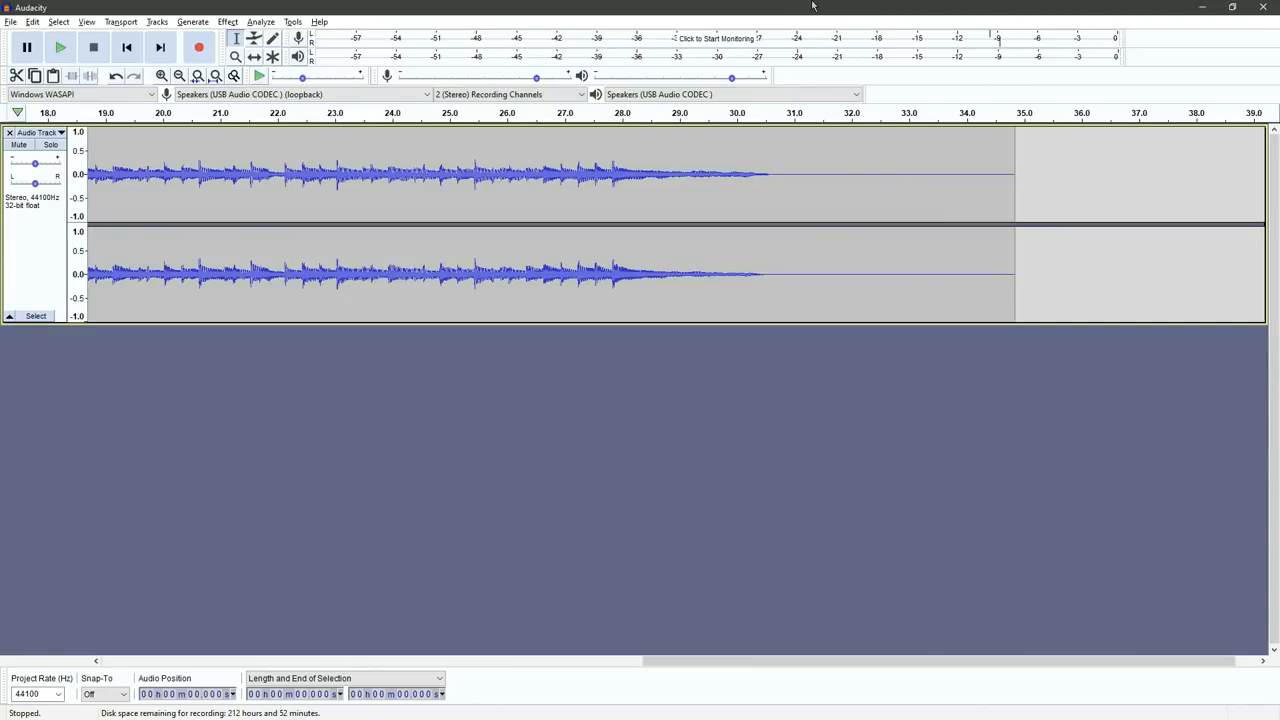
Step: Switch to ChordPulse, compare the chord progression on page 1 with the ending chord on page 2, and return to page 1
{"action": "key", "text": "alt+Tab"}
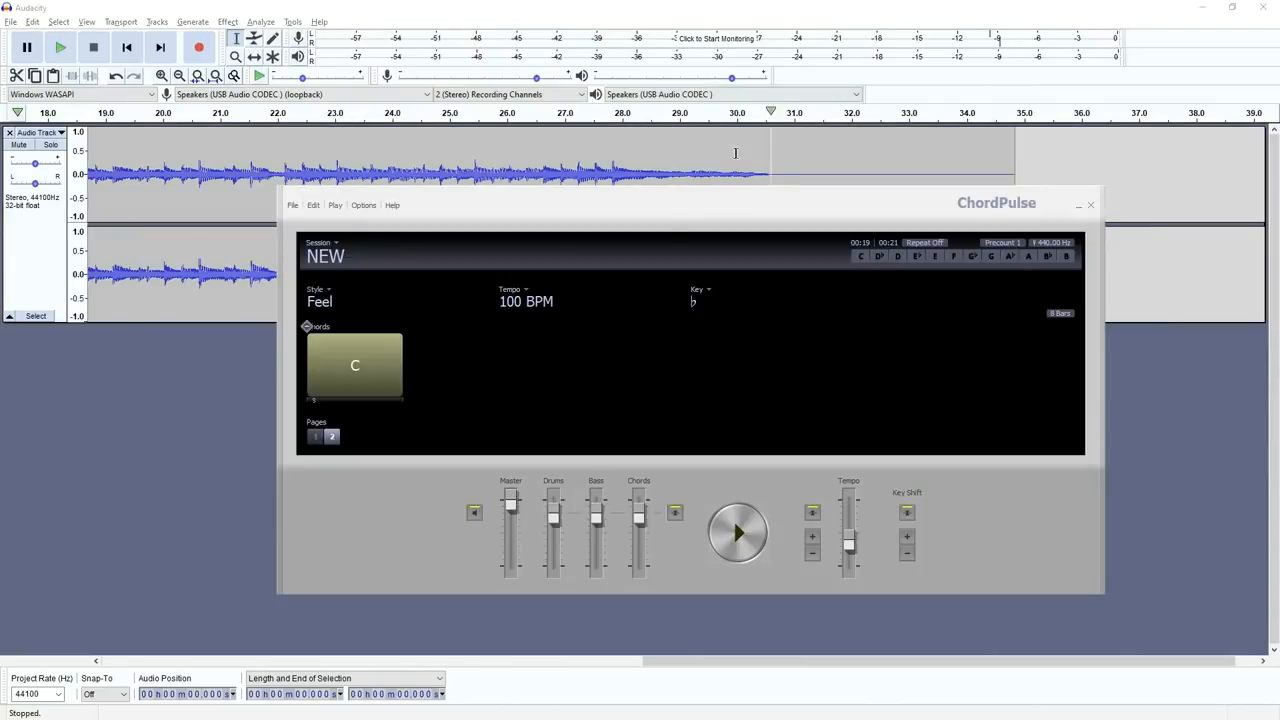
{"action": "left_click", "coordinate": [316, 437]}
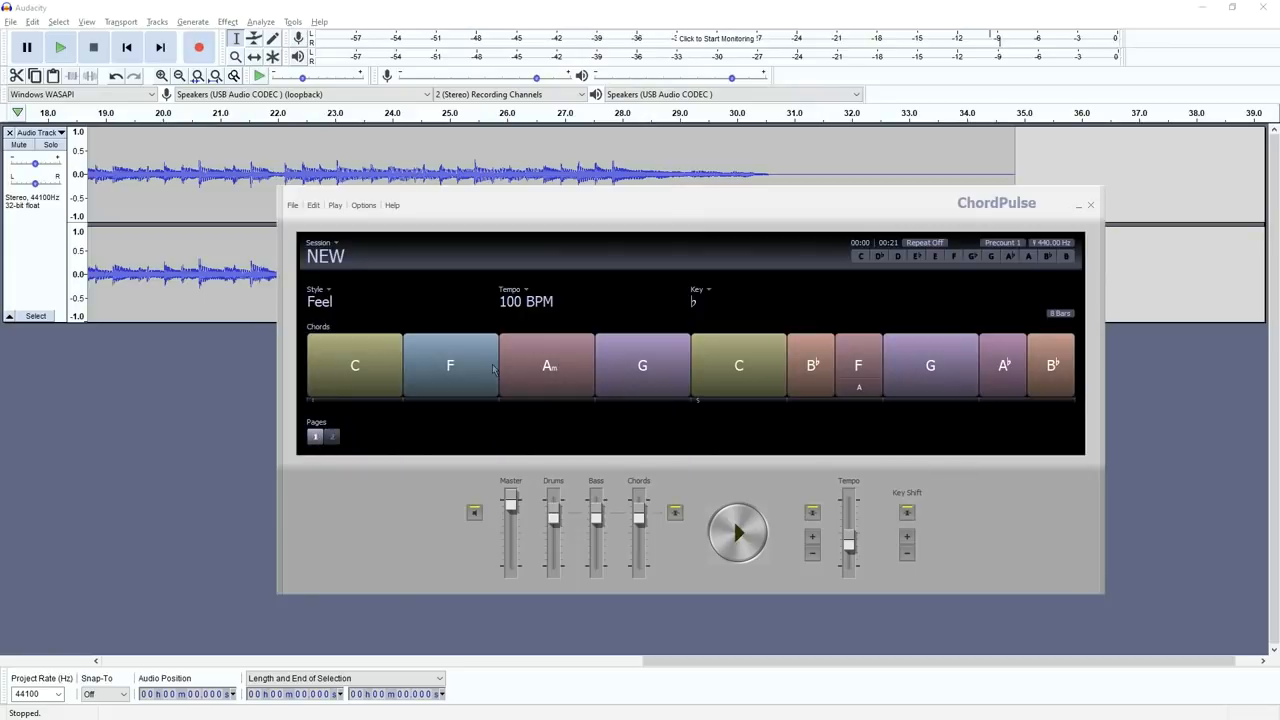
{"action": "left_click", "coordinate": [333, 437]}
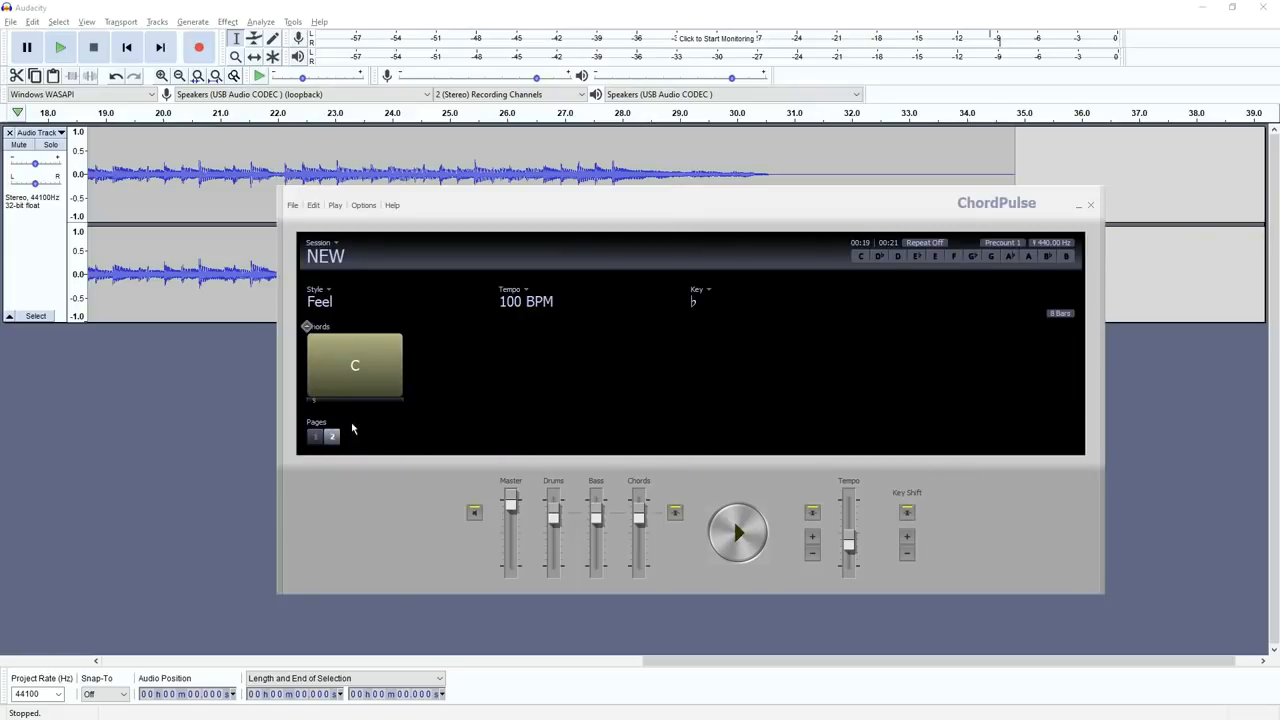
{"action": "left_click", "coordinate": [315, 438]}
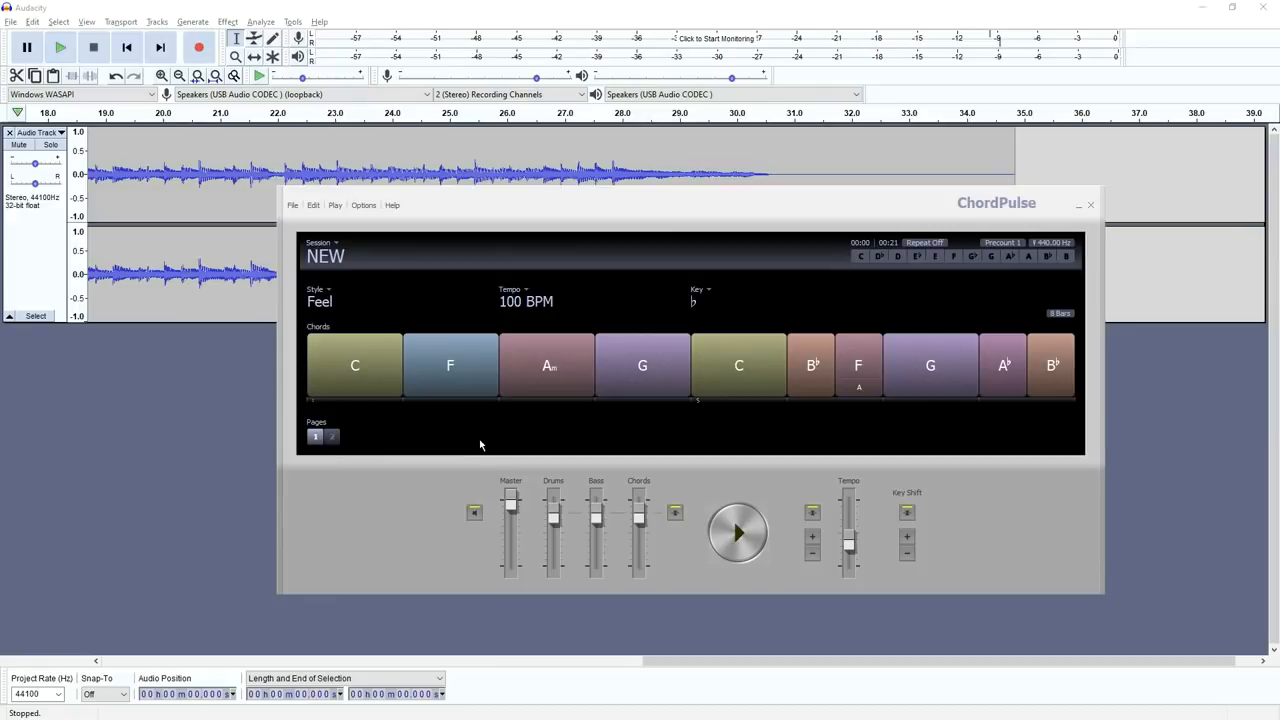
{"action": "mouse_move", "coordinate": [350, 437]}
Step: Switch to Audacity and amplify the recording from about 5 s to 32.3 s to a new peak amplitude of 0.0 dB, without allowing clipping
{"action": "left_click", "coordinate": [484, 6]}
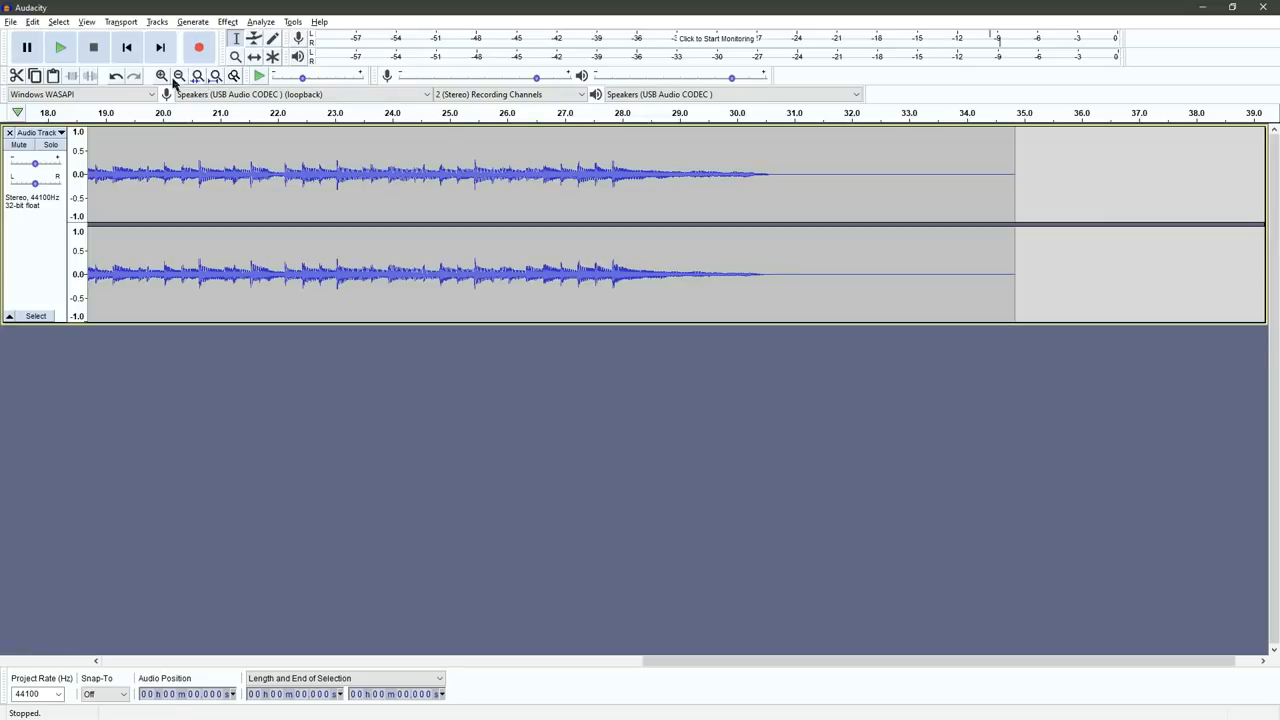
{"action": "left_click", "coordinate": [179, 77]}
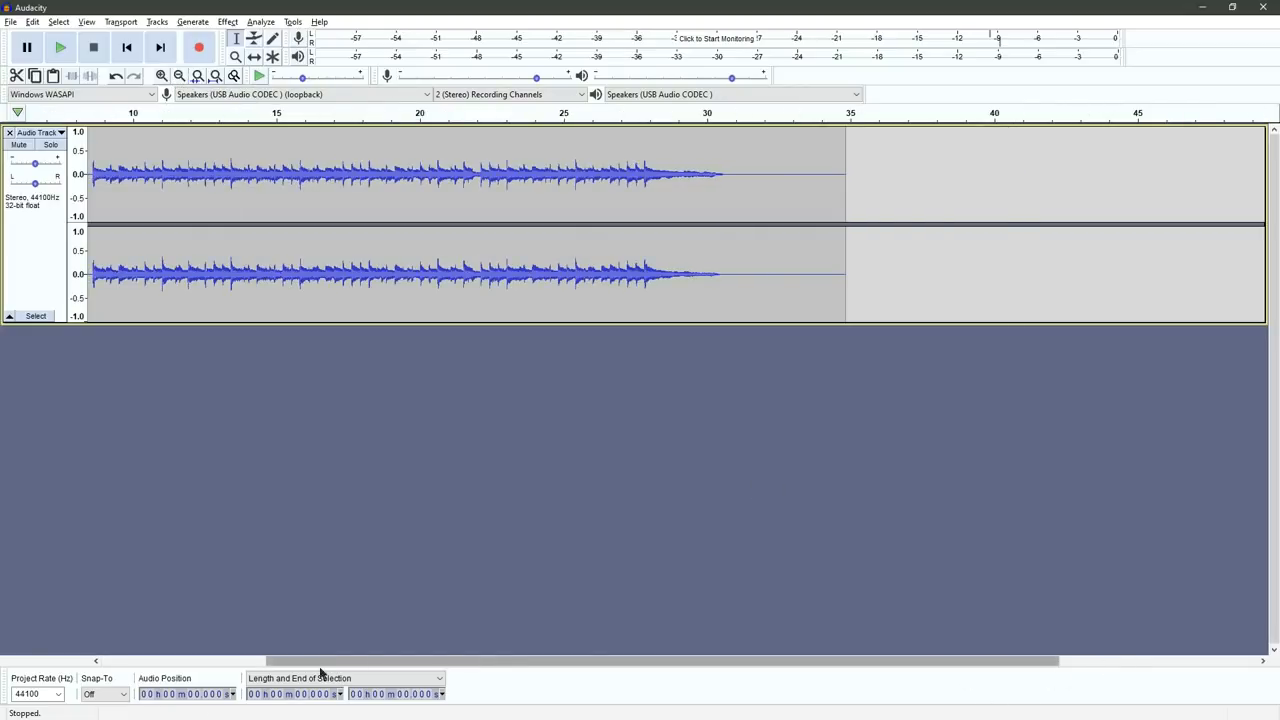
{"action": "left_click_drag", "start_coordinate": [324, 666], "coordinate": [163, 666]}
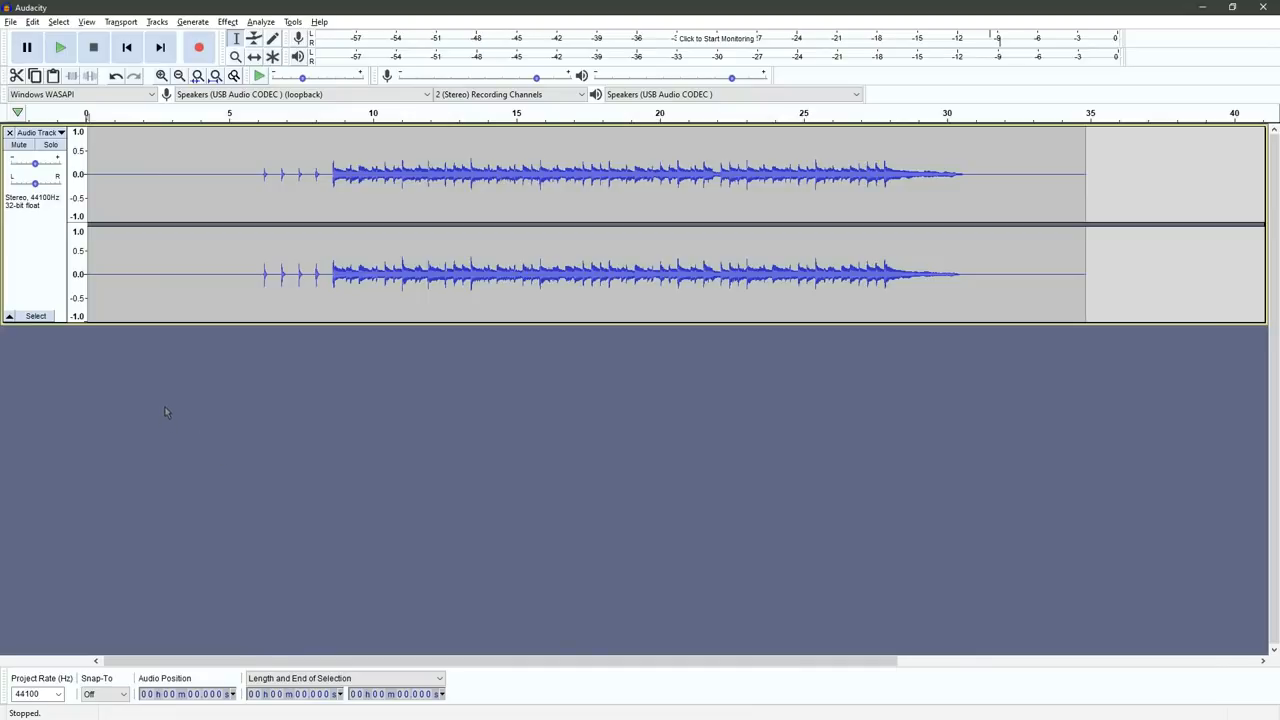
{"action": "left_click_drag", "start_coordinate": [229, 172], "coordinate": [1013, 193]}
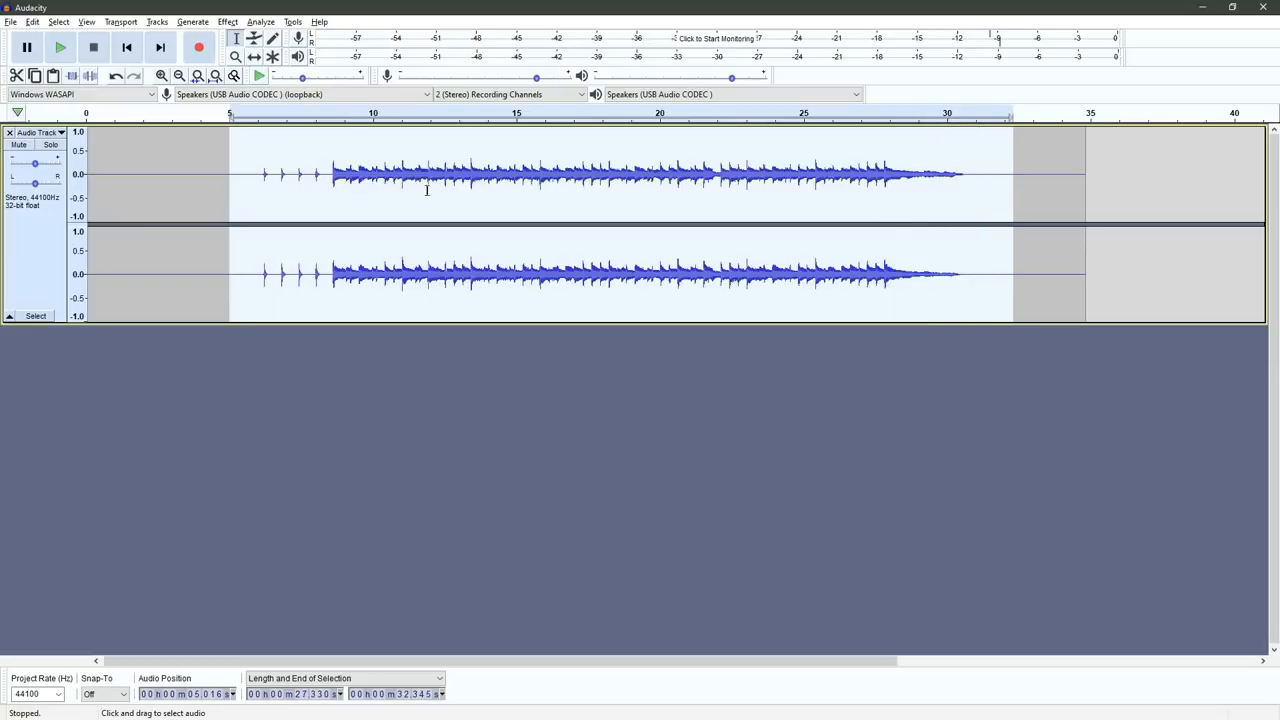
{"action": "left_click", "coordinate": [229, 22]}
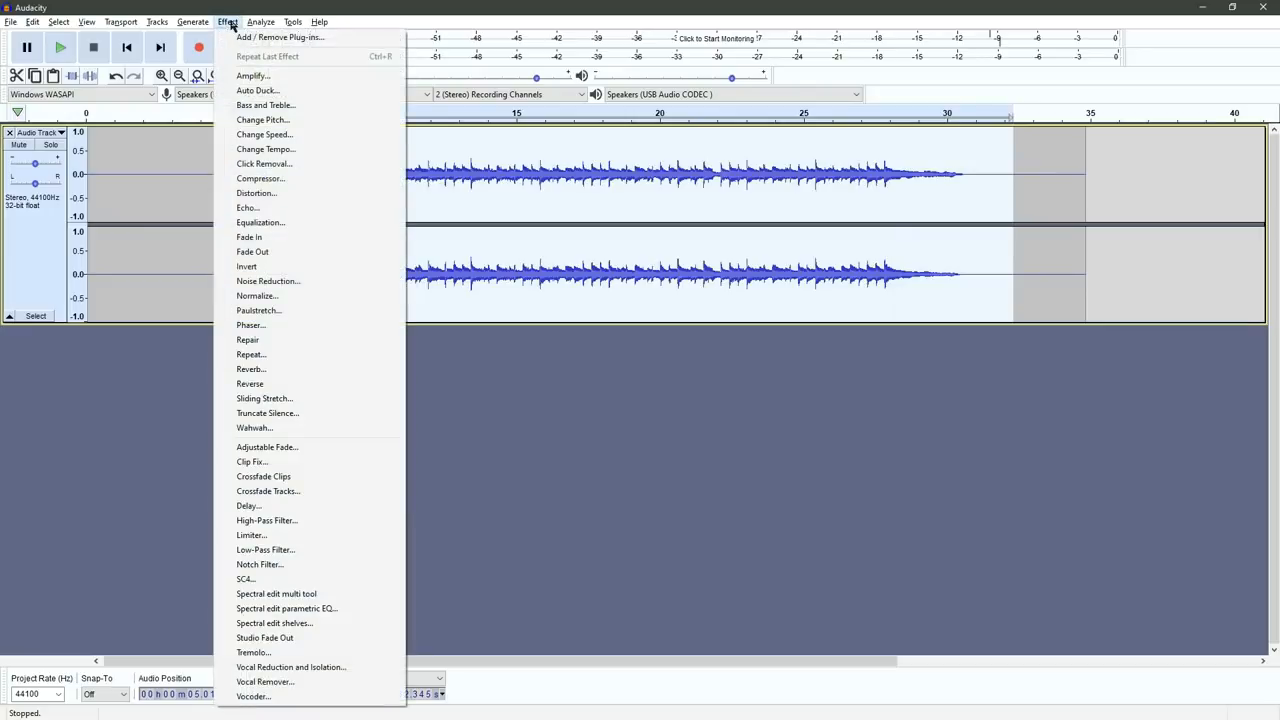
{"action": "left_click", "coordinate": [243, 76]}
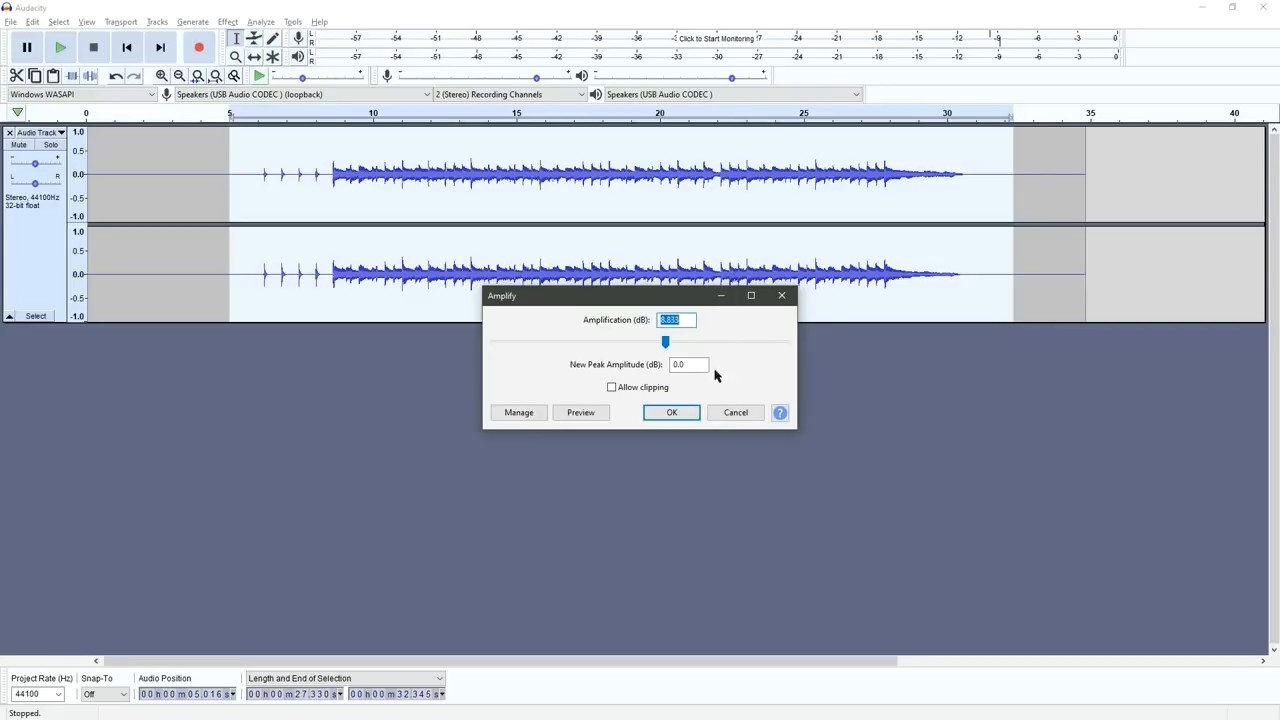
{"action": "left_click", "coordinate": [670, 416]}
{"action": "left_click", "coordinate": [674, 414]}
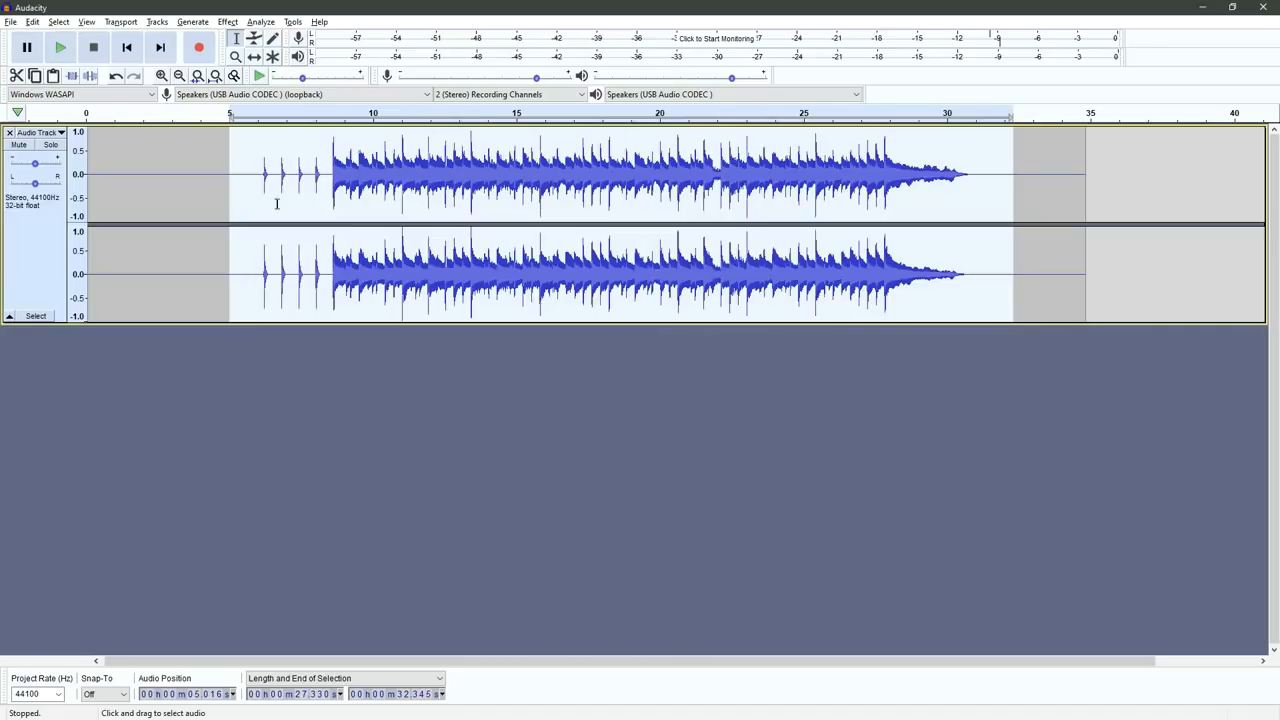
Step: Delete about 6 s of silence before the count-in and about 4 s of silence after the final chord
{"action": "left_click", "coordinate": [227, 192]}
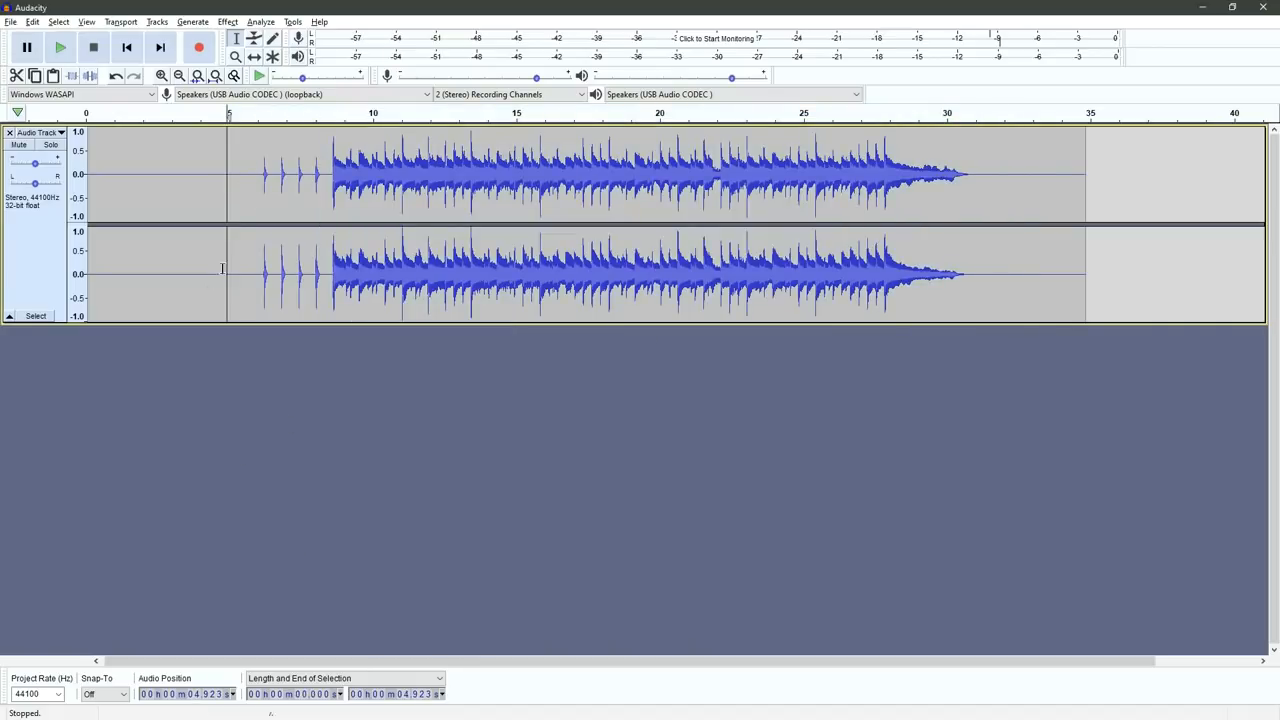
{"action": "left_click_drag", "start_coordinate": [257, 172], "coordinate": [24, 172]}
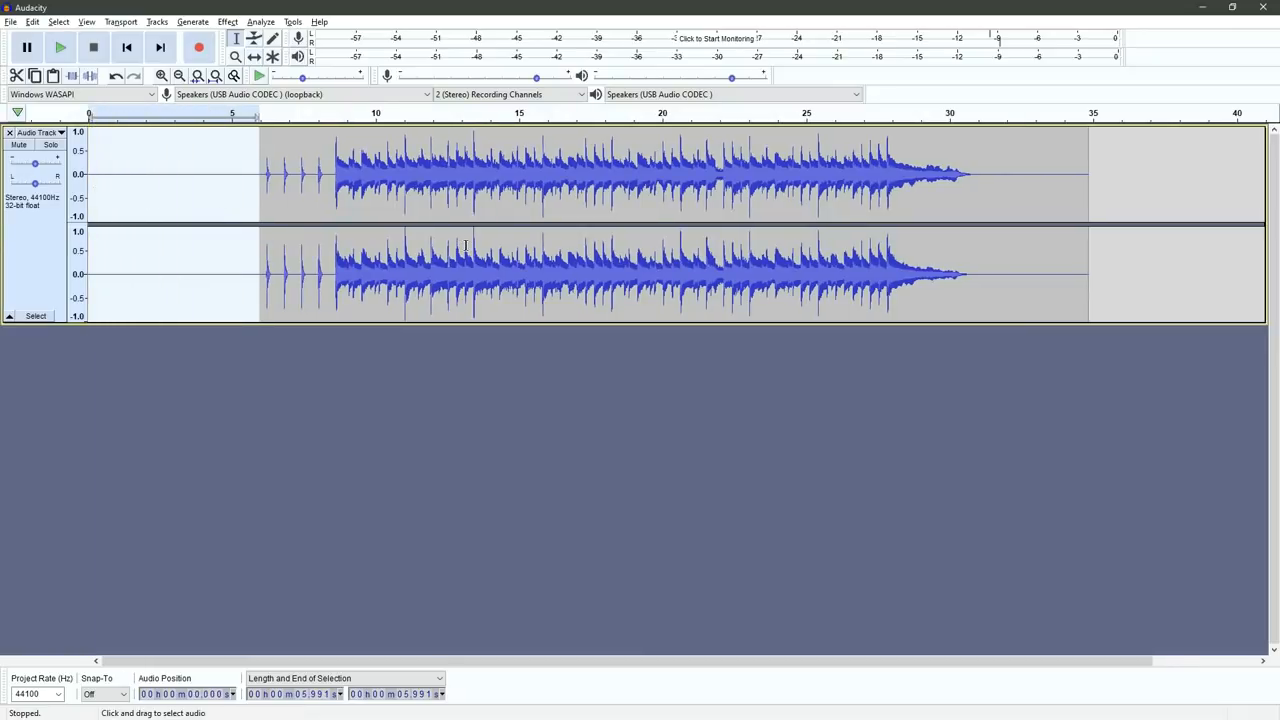
{"action": "key", "text": "Delete"}
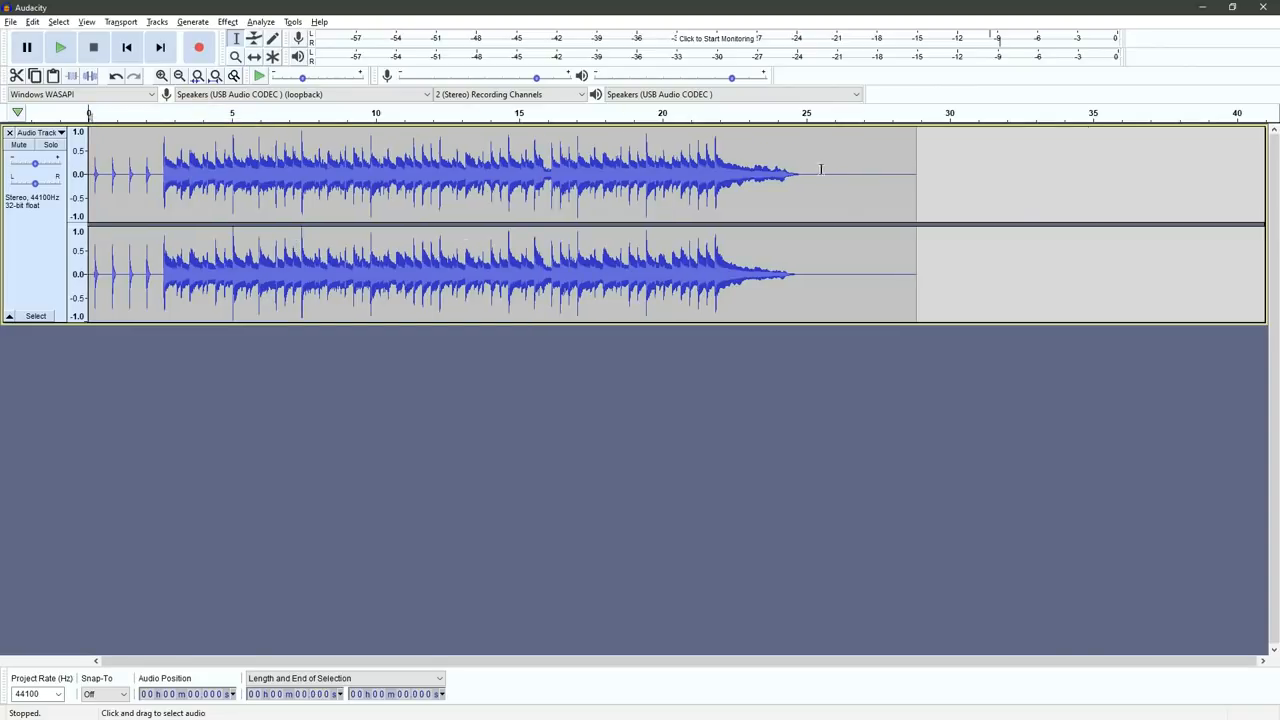
{"action": "left_click_drag", "start_coordinate": [801, 174], "coordinate": [916, 174]}
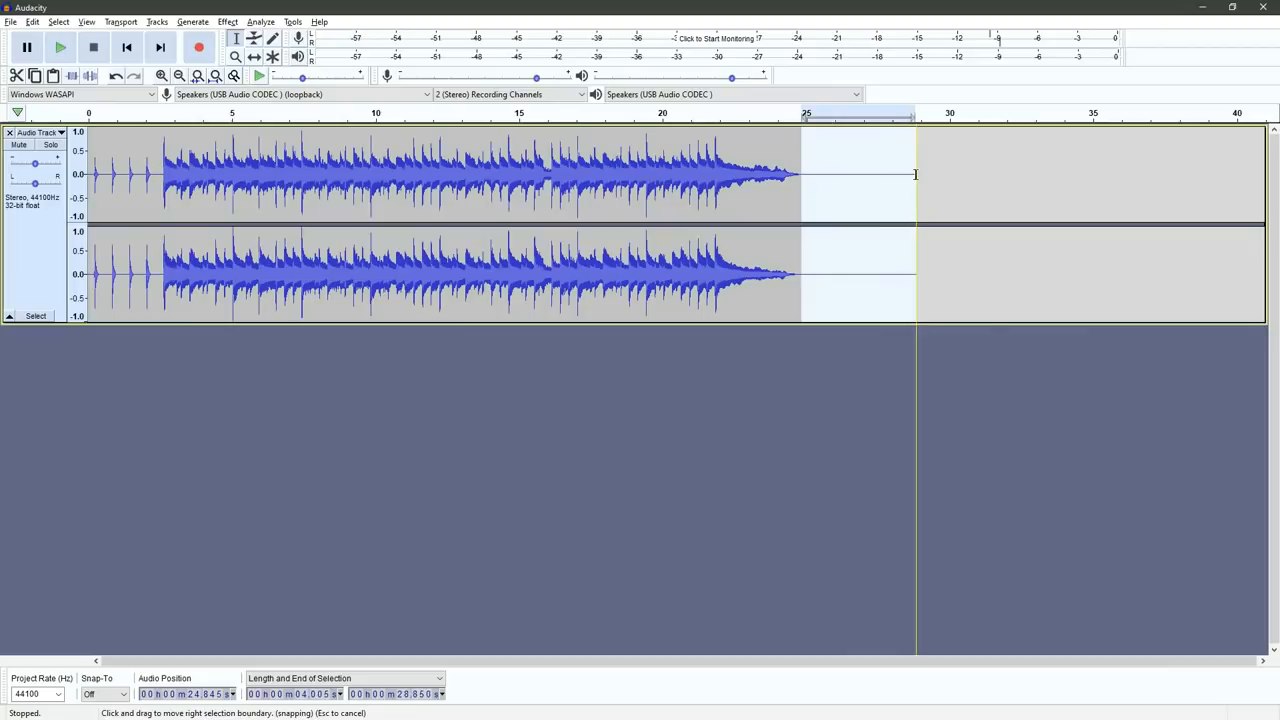
{"action": "key", "text": "Delete"}
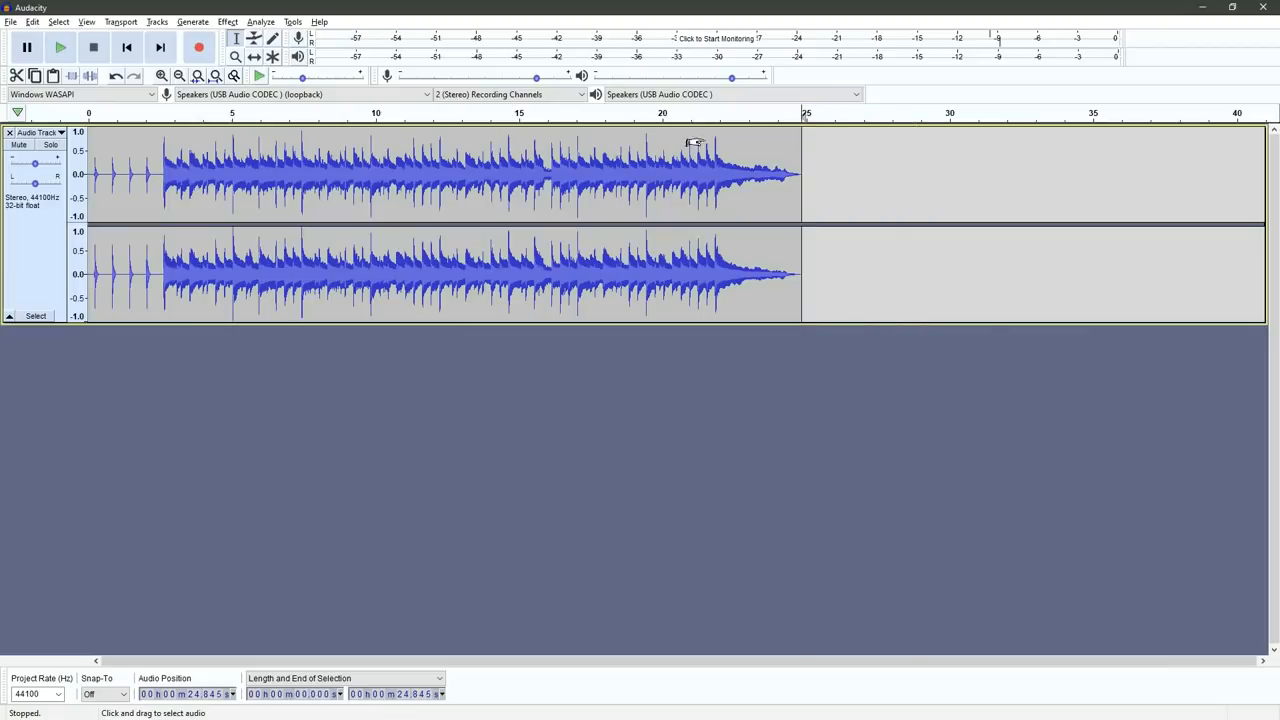
Step: Export the recording to the ChordPulse folder as an MP3 named "Cho" with the Insane, 320 kbps preset, leaving the metadata tags empty
{"action": "left_click", "coordinate": [10, 22]}
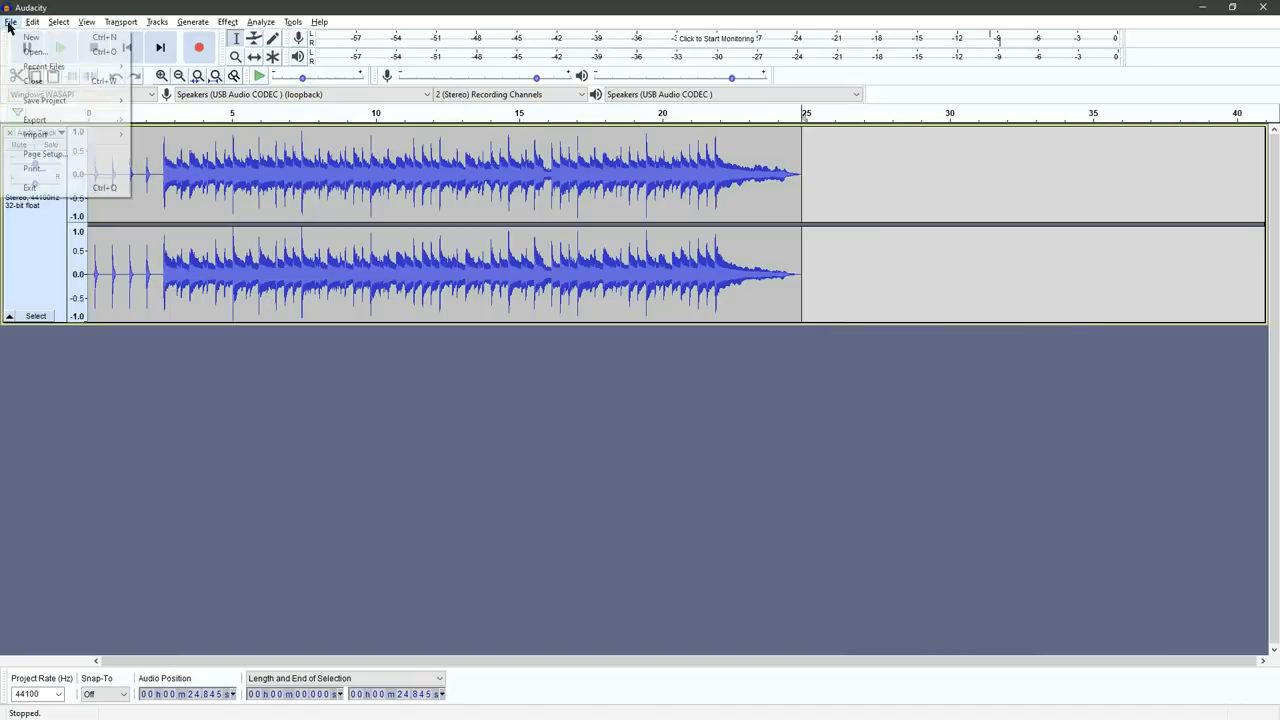
{"action": "mouse_move", "coordinate": [41, 125]}
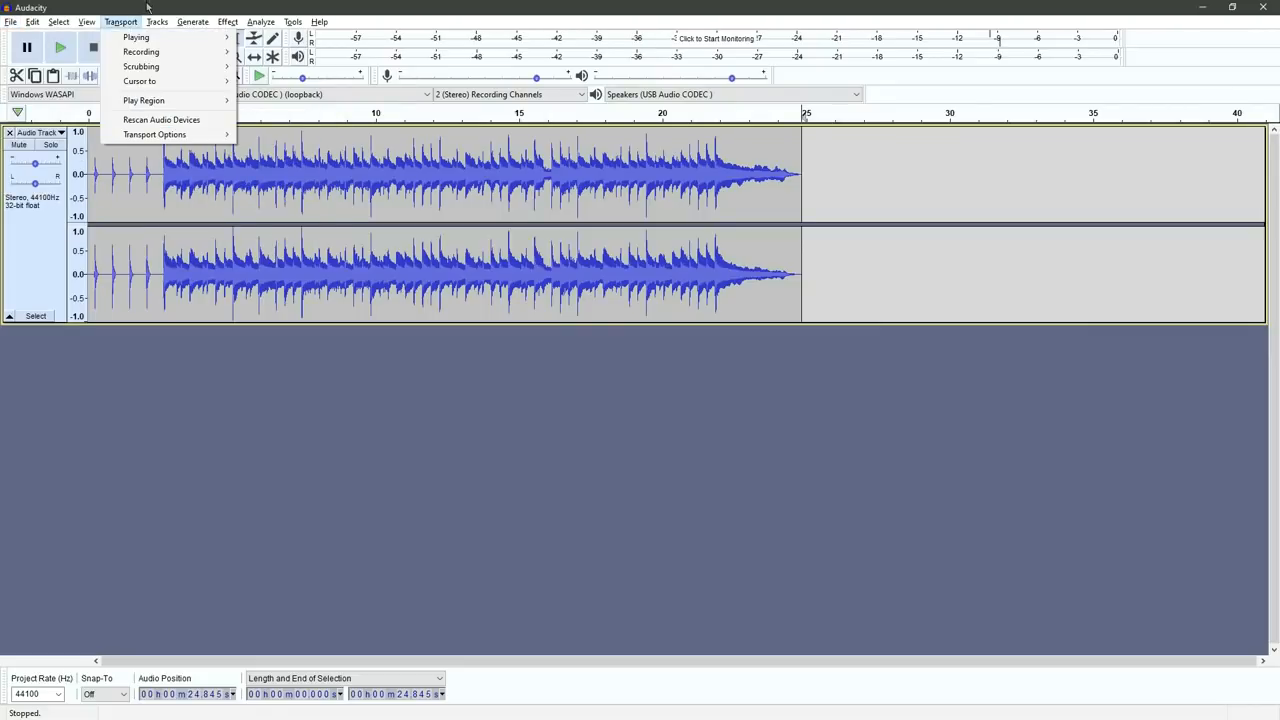
{"action": "mouse_move", "coordinate": [18, 24]}
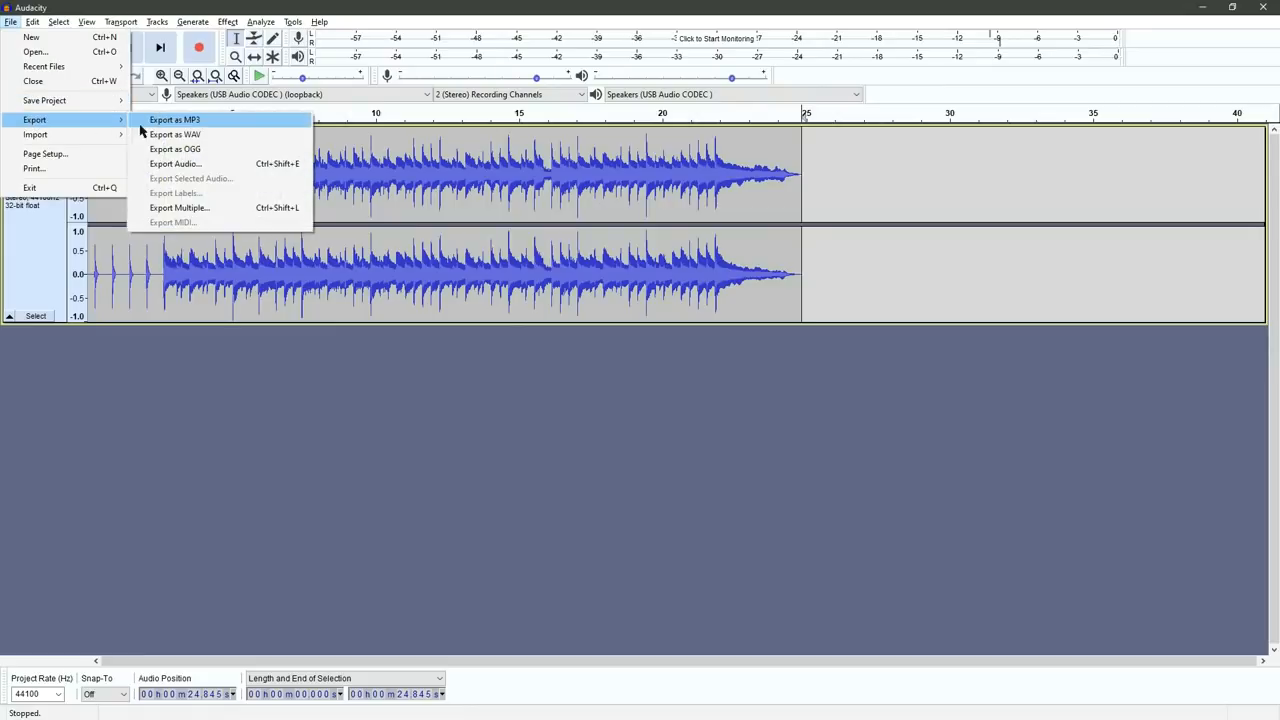
{"action": "left_click", "coordinate": [152, 121]}
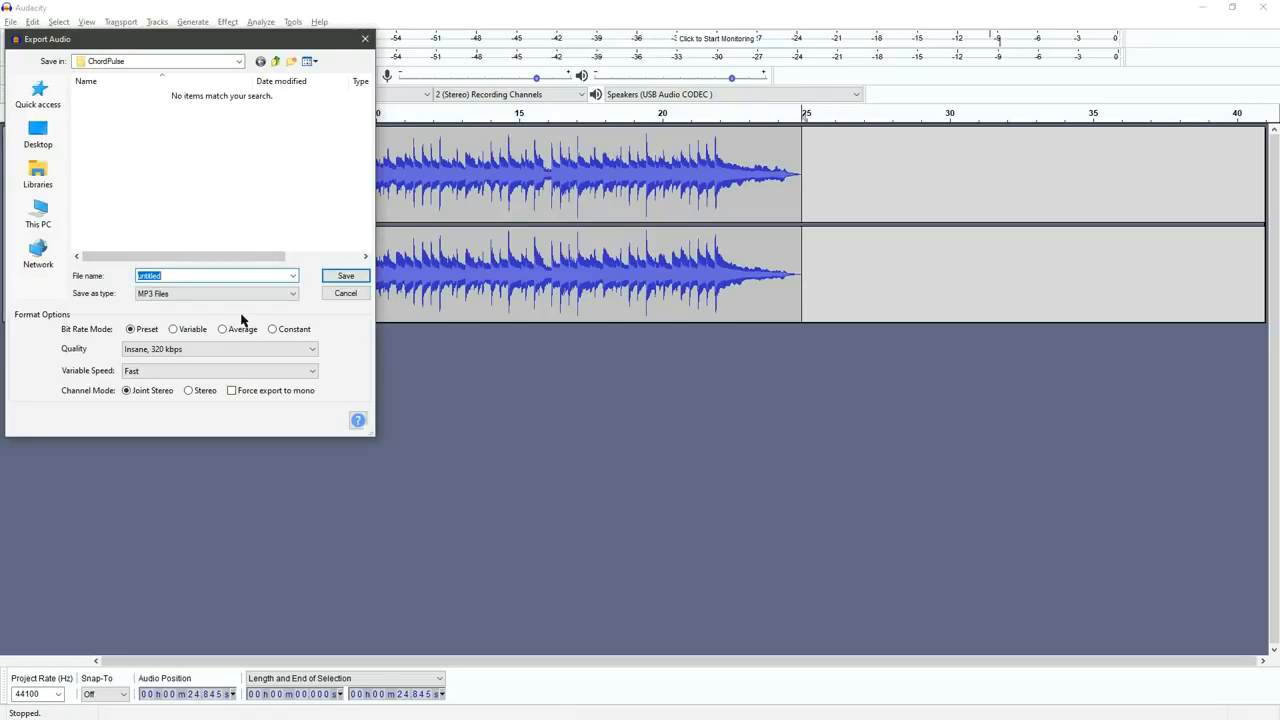
{"action": "type", "text": "Chord Pulse Backing"}
{"action": "left_click", "coordinate": [345, 276]}
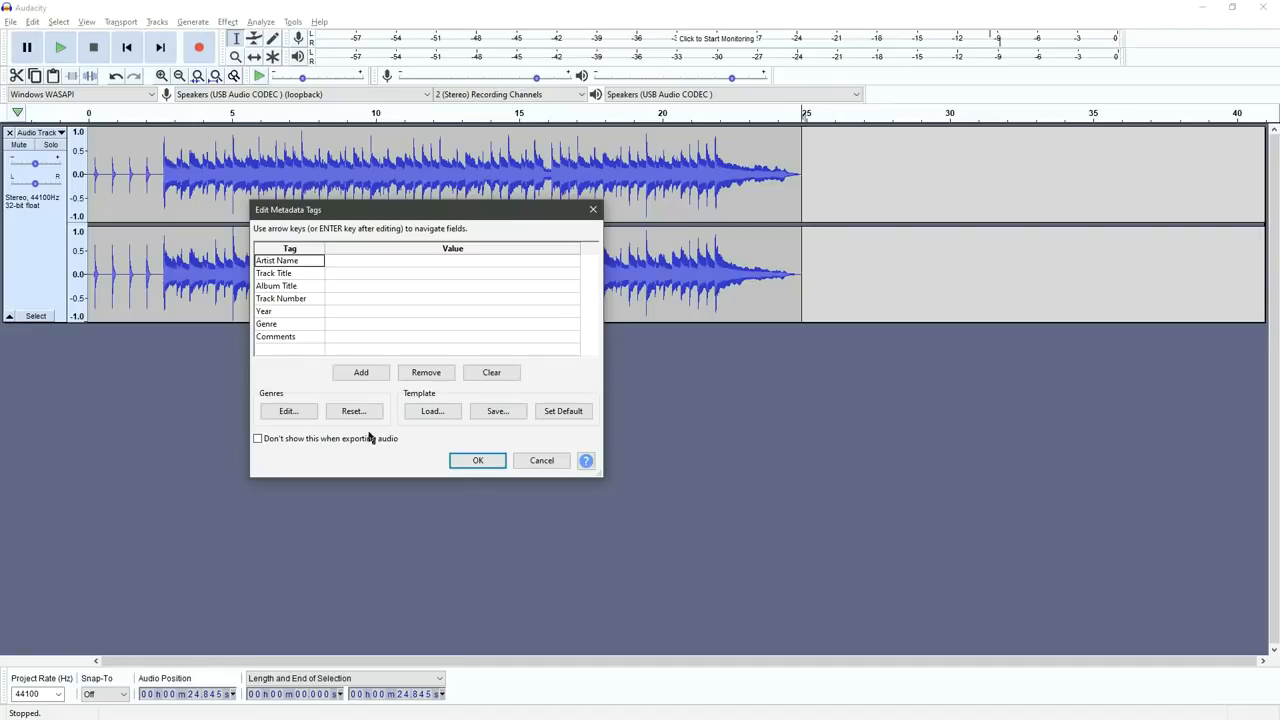
{"action": "left_click", "coordinate": [477, 460]}
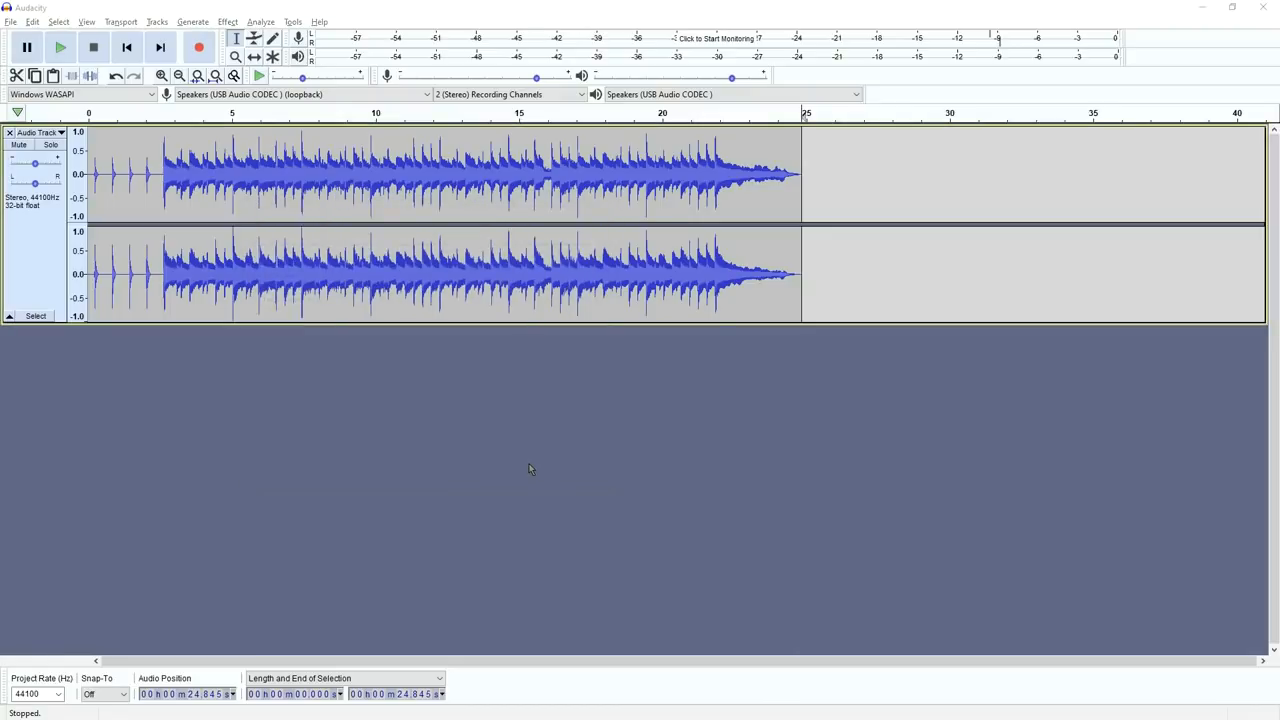